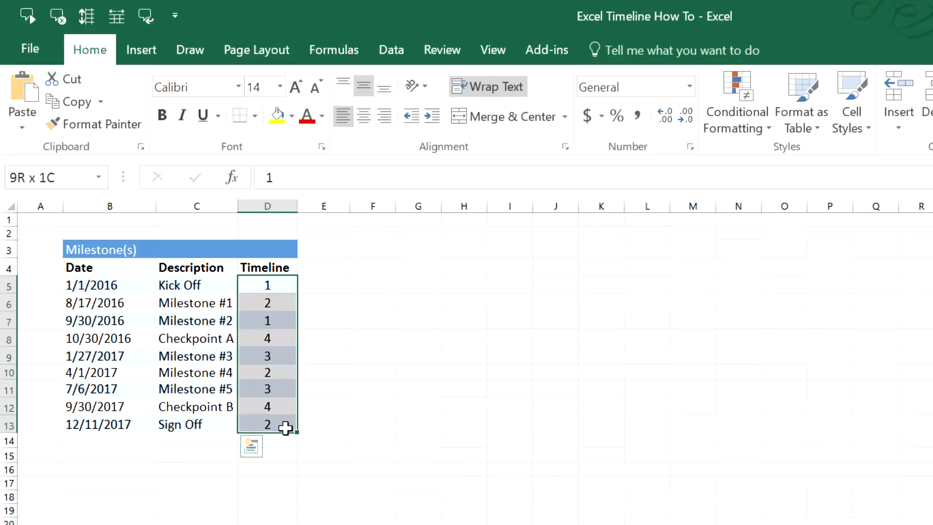
# - Center the Timeline values in cells D5:D13 horizontally
pyautogui.moveTo(285, 427); pyautogui.dragTo(285, 427)
pyautogui.hotkey('alt', 'h')
pyautogui.press('a')
pyautogui.press('c')
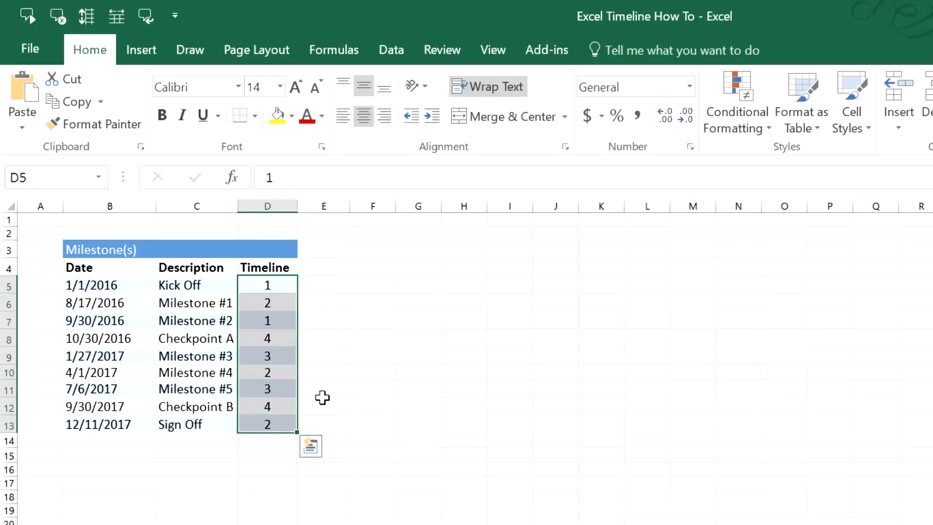
pyautogui.click(268, 481)
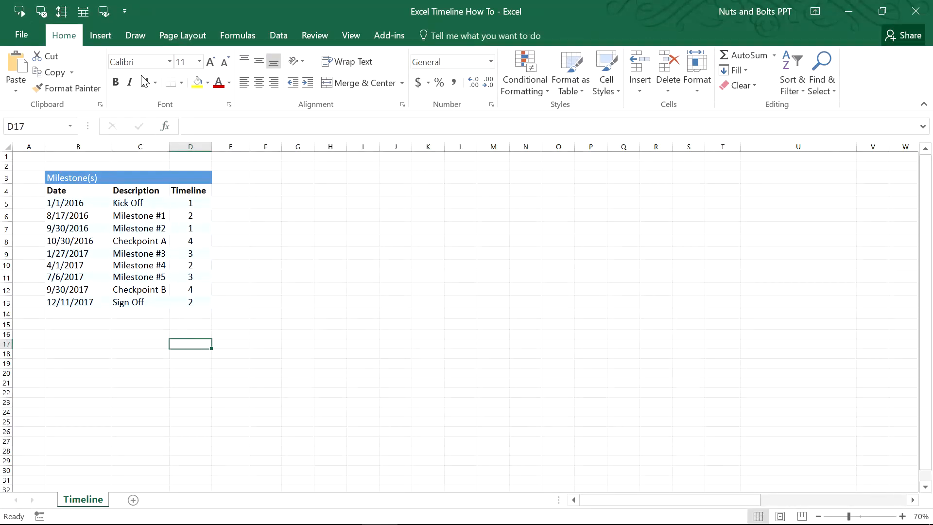
# - Insert a blank markers-only scatter chart, then move it beside the milestone table and enlarge it to cover about E3:O23
pyautogui.click(103, 37)
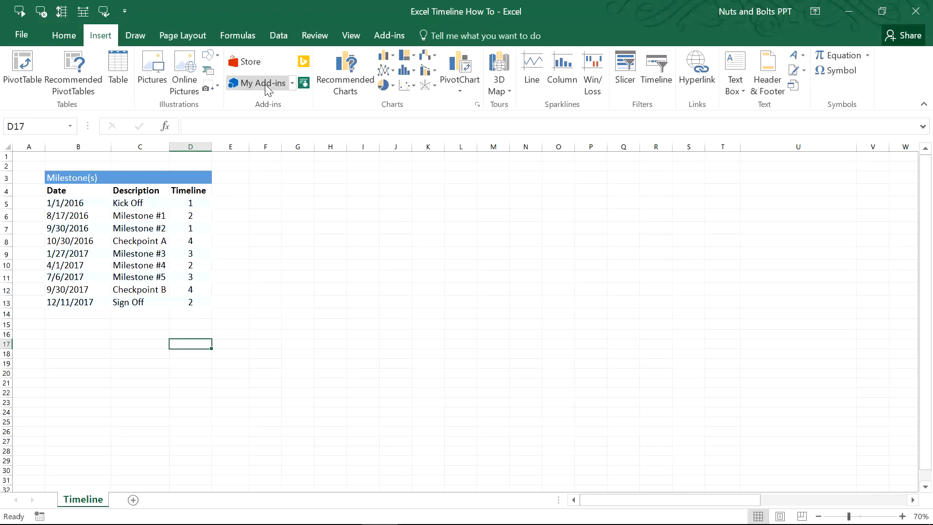
pyautogui.click(411, 86)
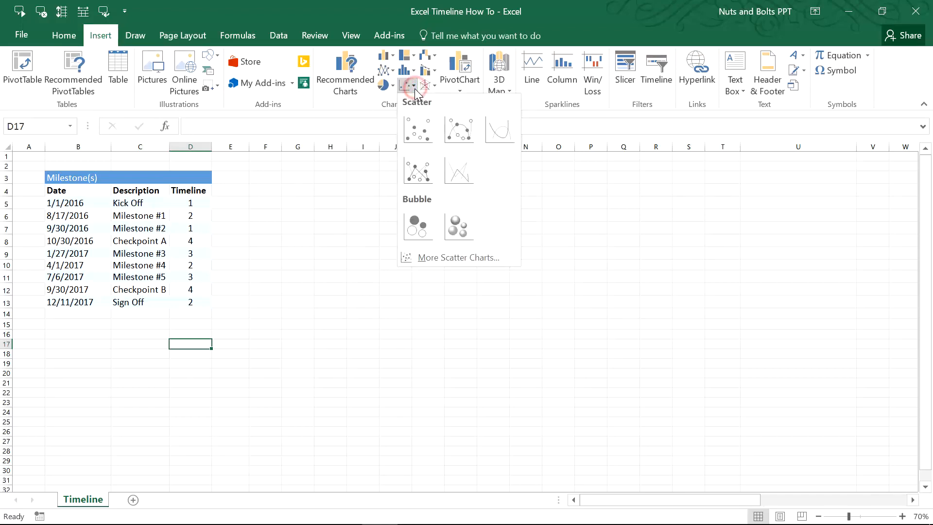
pyautogui.click(413, 132)
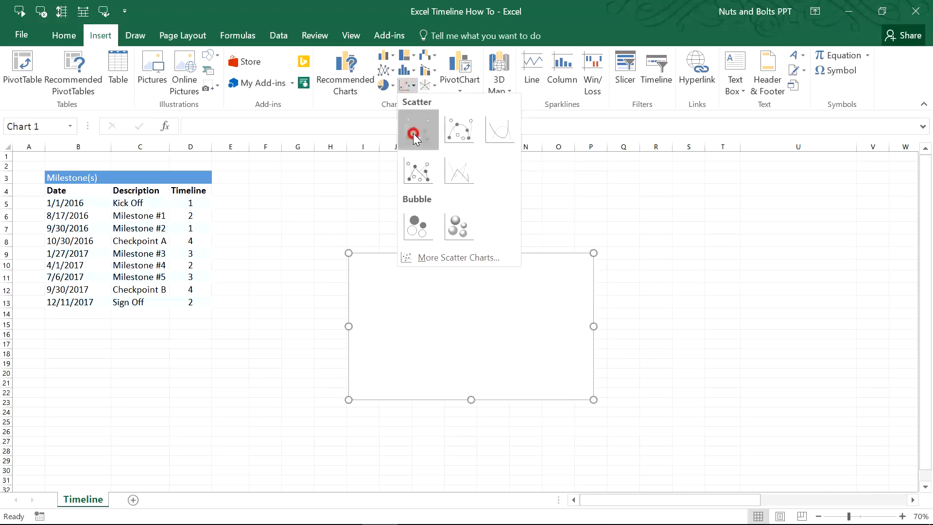
pyautogui.moveTo(406, 254); pyautogui.dragTo(279, 171)
pyautogui.moveTo(467, 317); pyautogui.dragTo(554, 409)
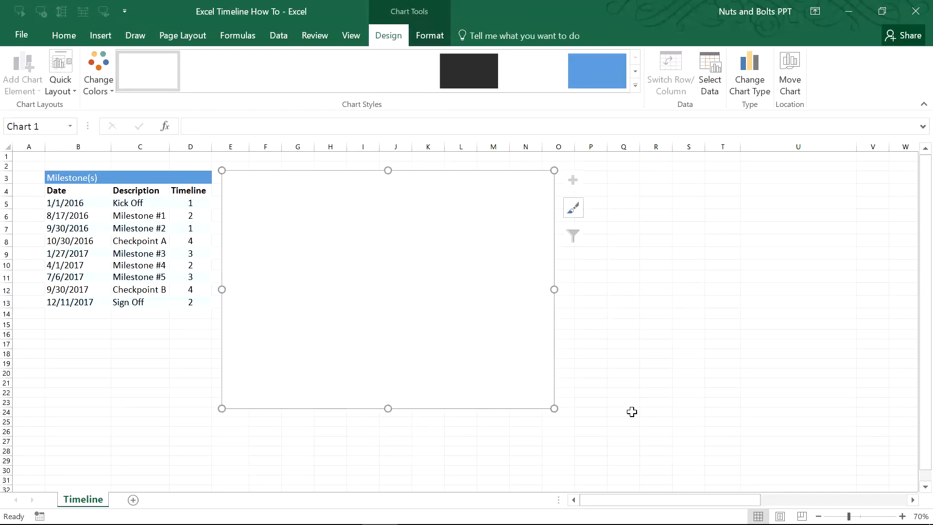
pyautogui.click(632, 411)
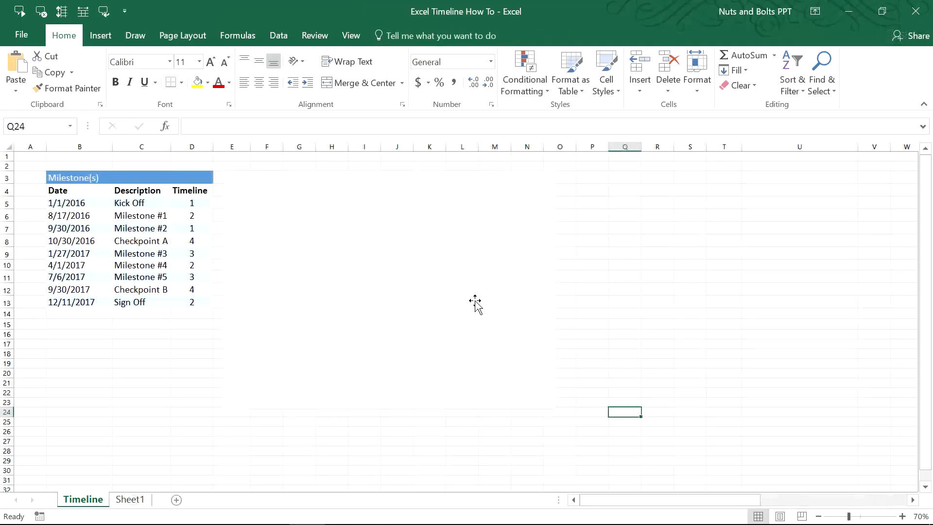
# - Add a new data series to the blank chart with the dates in B5:B13 as its X values
pyautogui.rightClick(375, 272)
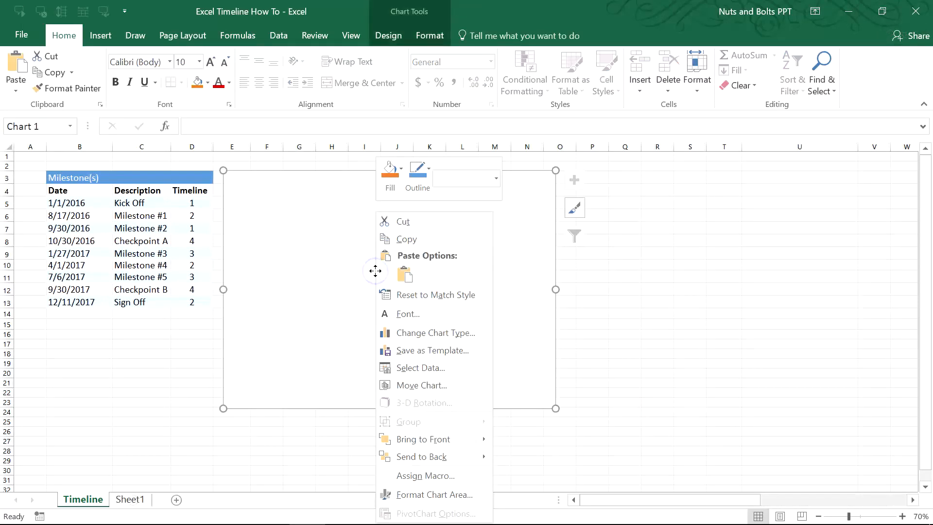
pyautogui.click(457, 369)
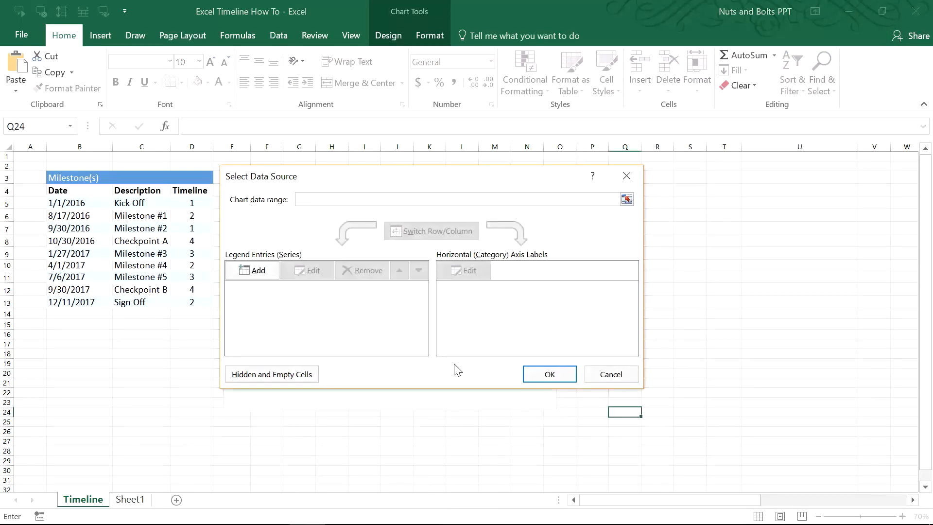
pyautogui.moveTo(391, 182)
pyautogui.mouseDown()
pyautogui.moveTo(397, 204)
pyautogui.moveTo(395, 181)
pyautogui.moveTo(387, 187)
pyautogui.moveTo(395, 189)
pyautogui.mouseUp()
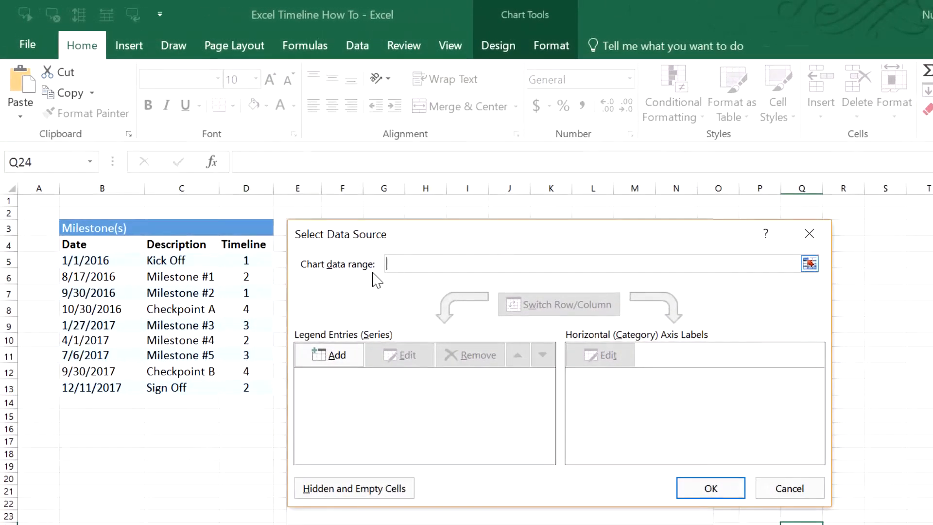
pyautogui.click(329, 354)
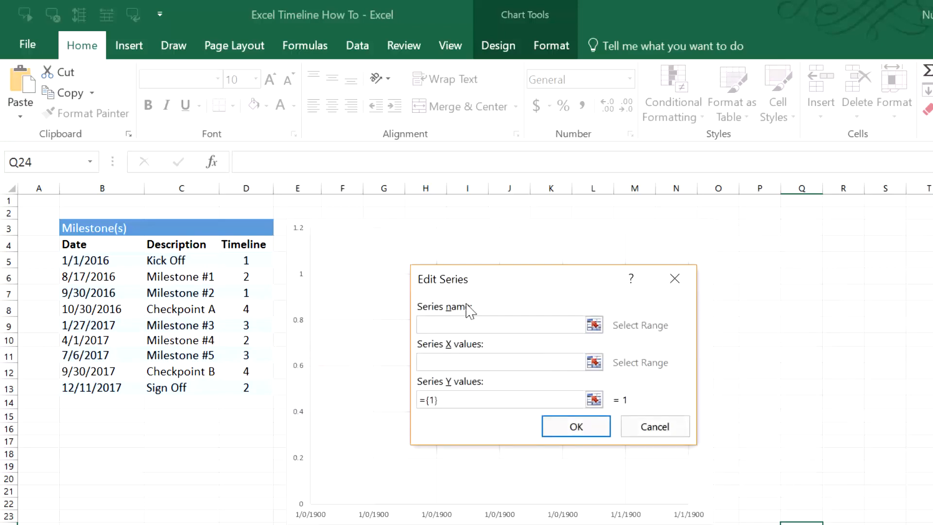
pyautogui.moveTo(508, 281); pyautogui.dragTo(414, 261)
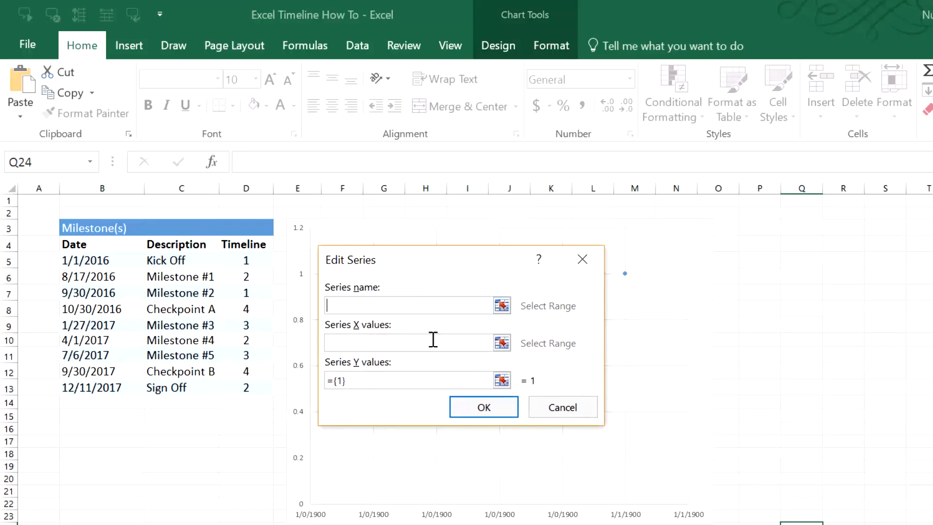
pyautogui.click(502, 342)
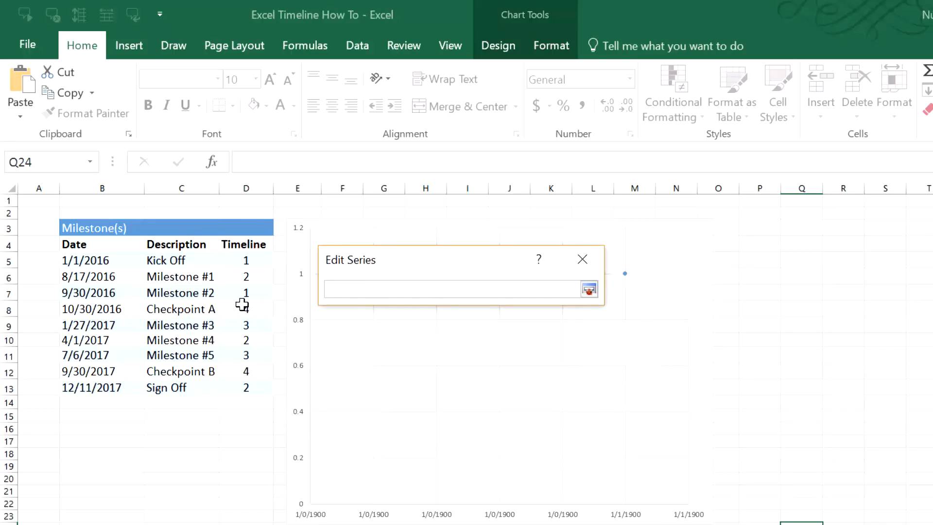
pyautogui.moveTo(111, 260); pyautogui.dragTo(114, 387)
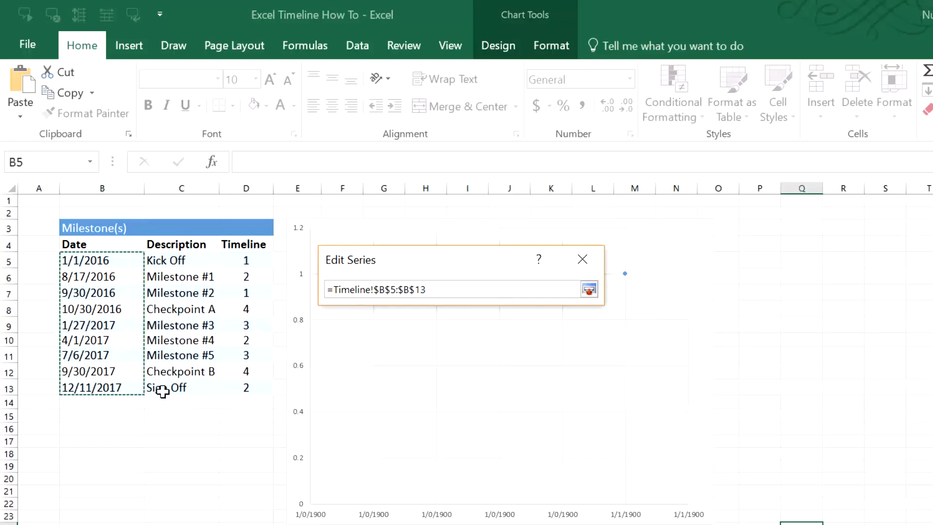
pyautogui.click(587, 289)
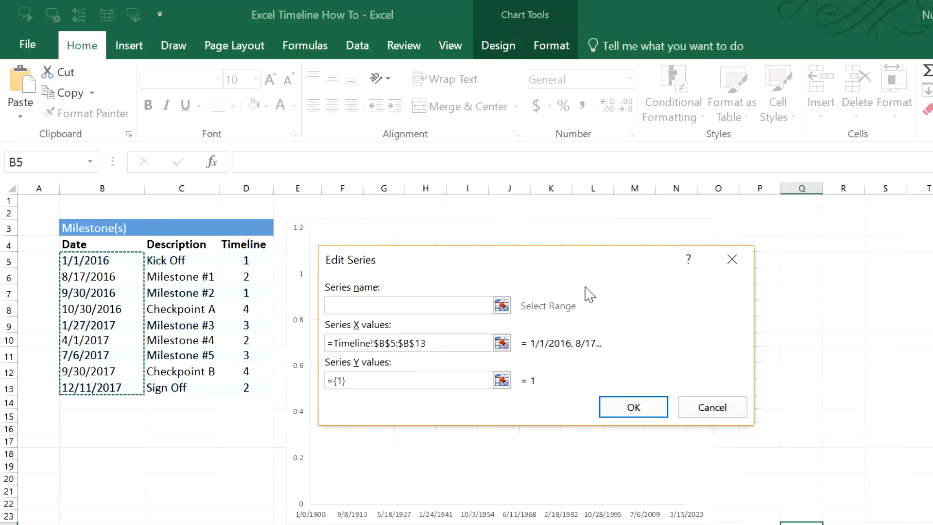
# - Set the new series' Y values to the Timeline numbers in D5:D13 and apply the chart's data source
pyautogui.click(502, 381)
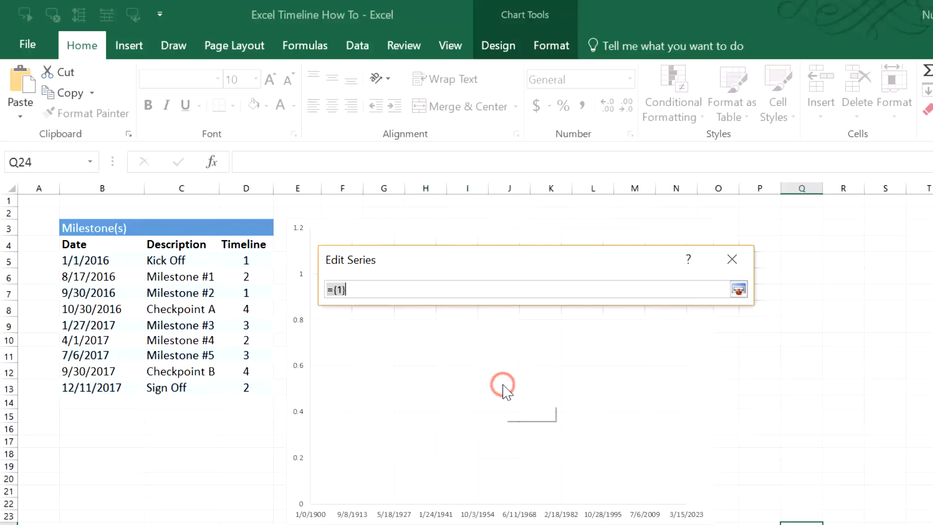
pyautogui.moveTo(246, 260); pyautogui.dragTo(252, 389)
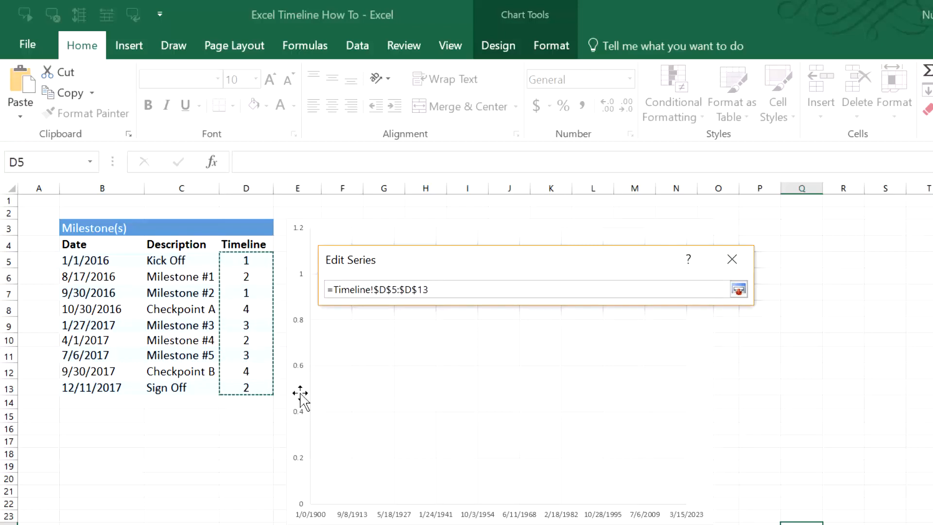
pyautogui.click(738, 290)
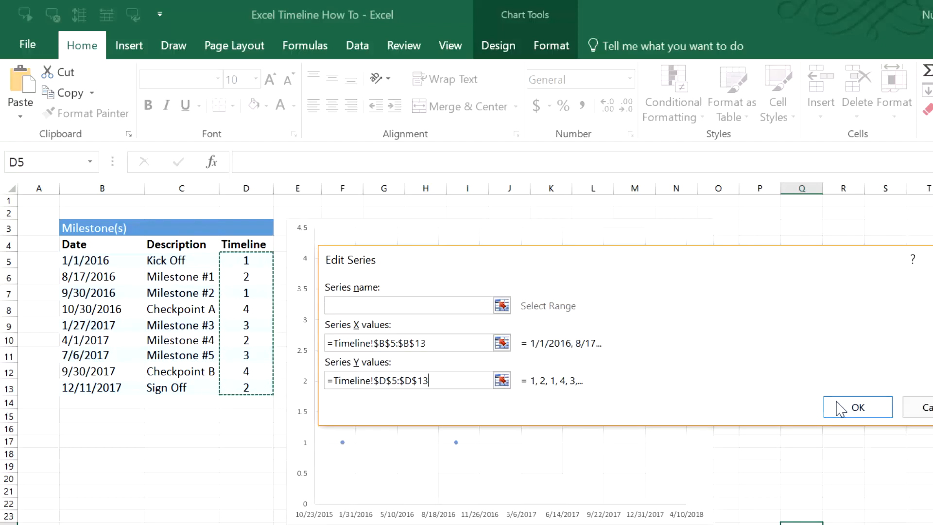
pyautogui.click(837, 404)
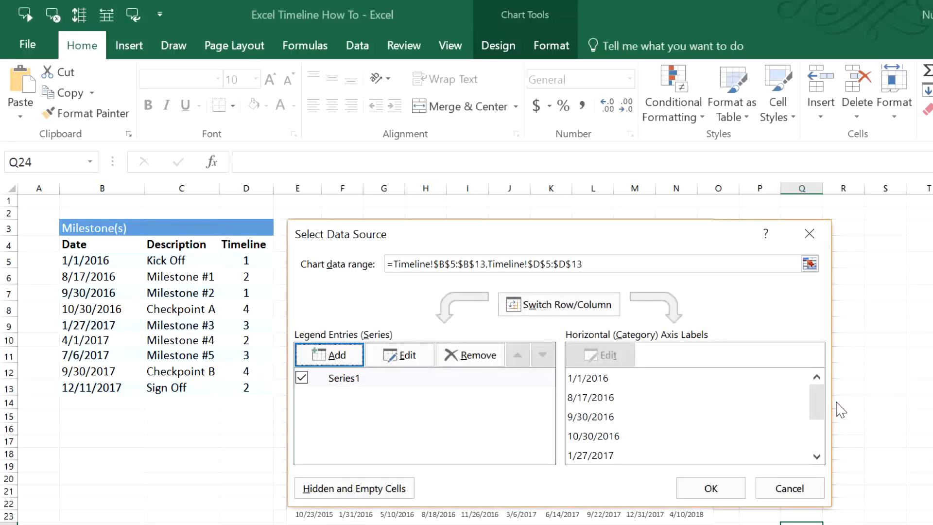
pyautogui.click(713, 489)
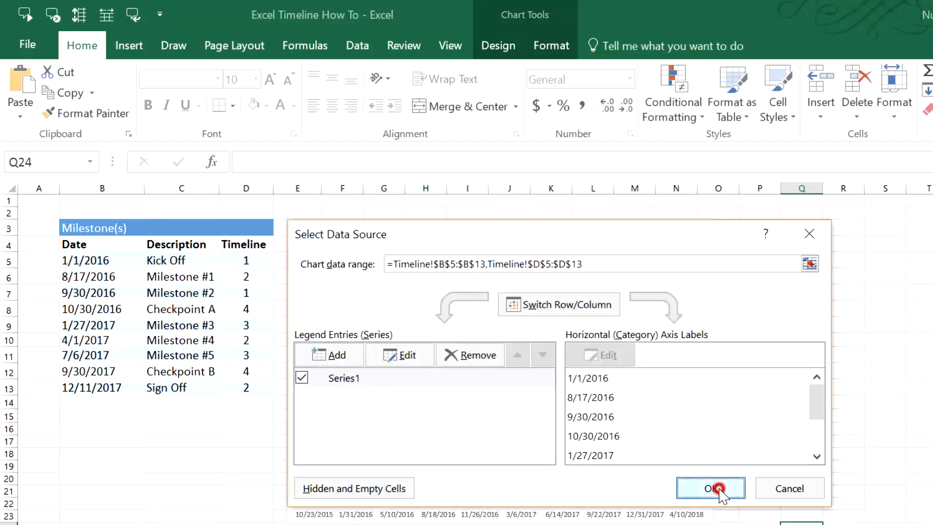
pyautogui.click(787, 524)
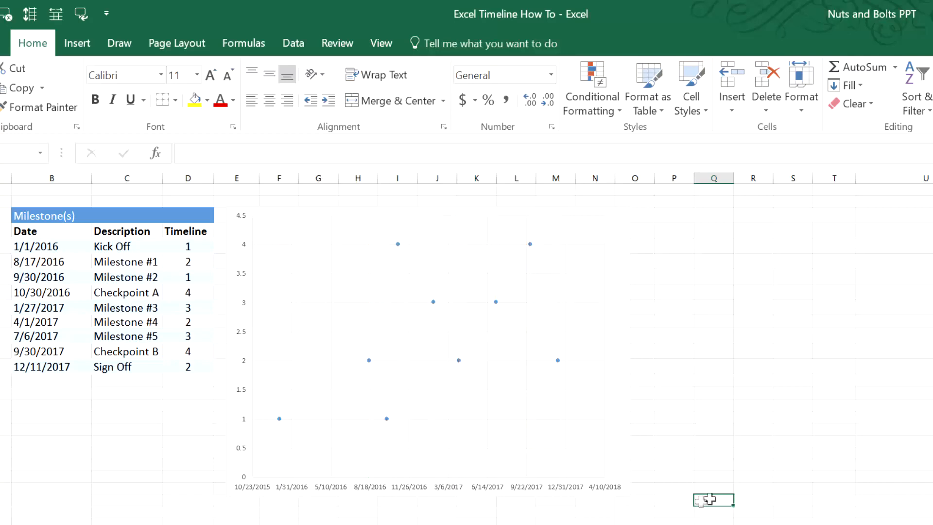
# - Remove the gridlines and the primary vertical axis from the scatter chart
pyautogui.click(538, 289)
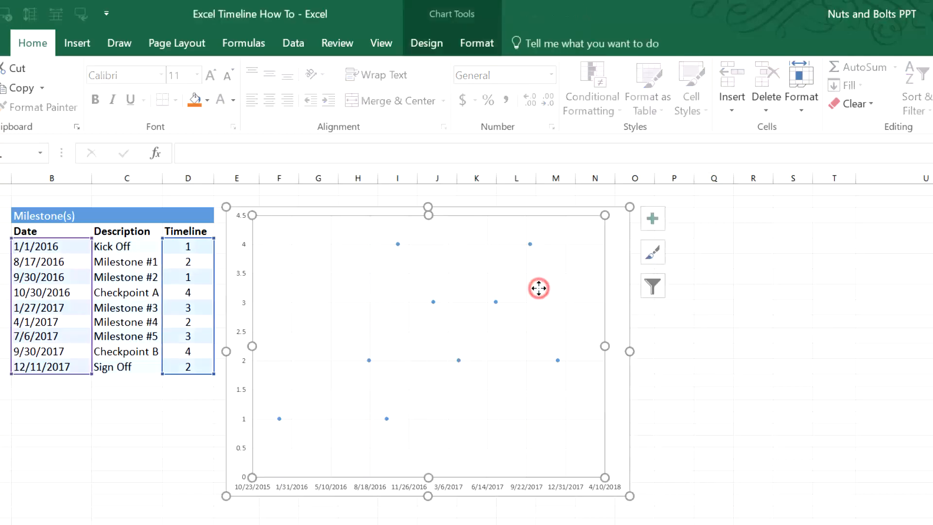
pyautogui.click(653, 221)
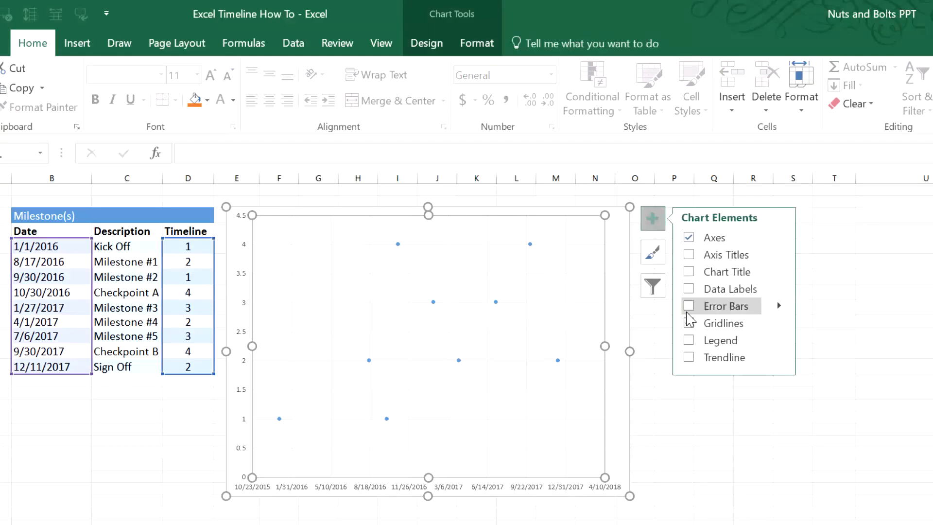
pyautogui.click(689, 323)
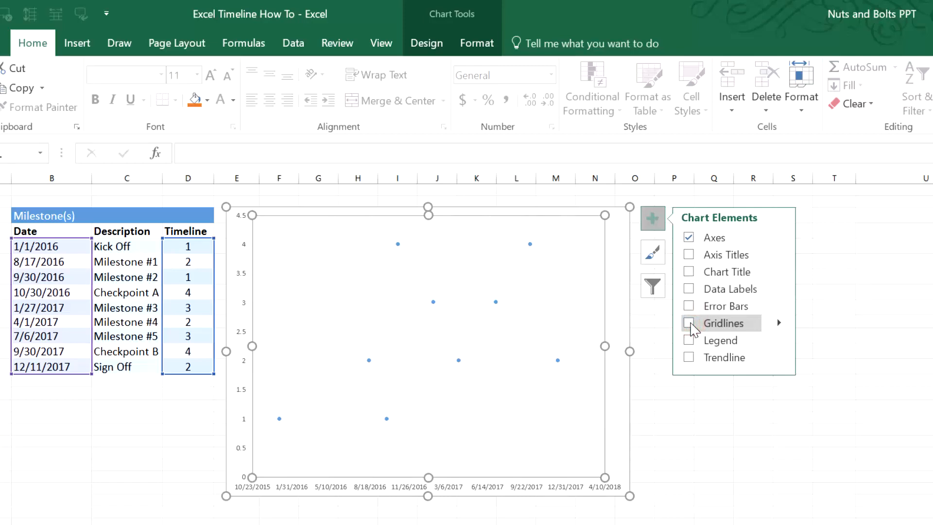
pyautogui.click(780, 236)
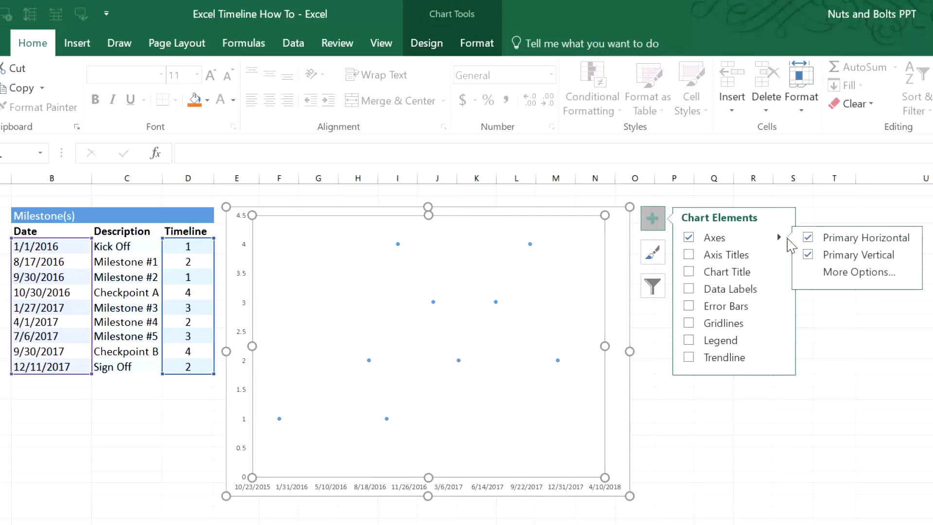
pyautogui.click(802, 254)
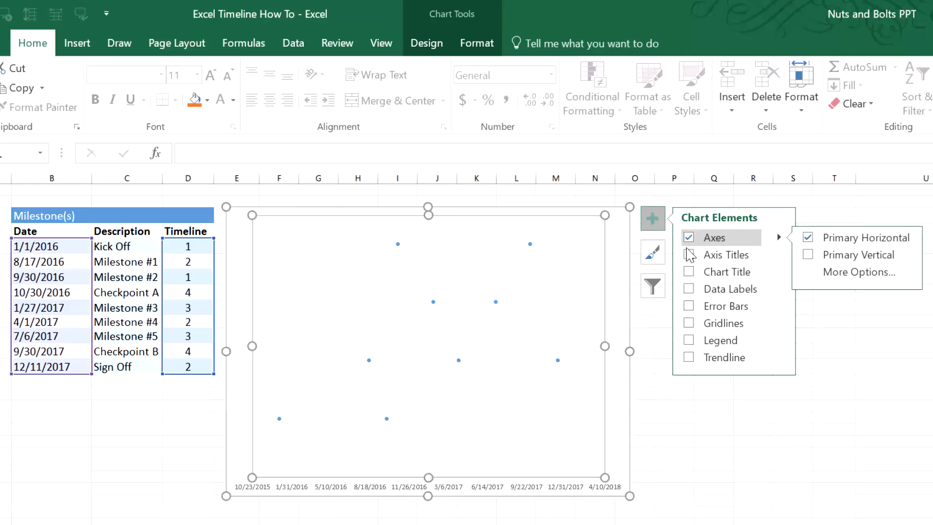
# - Add data labels and error bars to the scatter chart
pyautogui.click(688, 289)
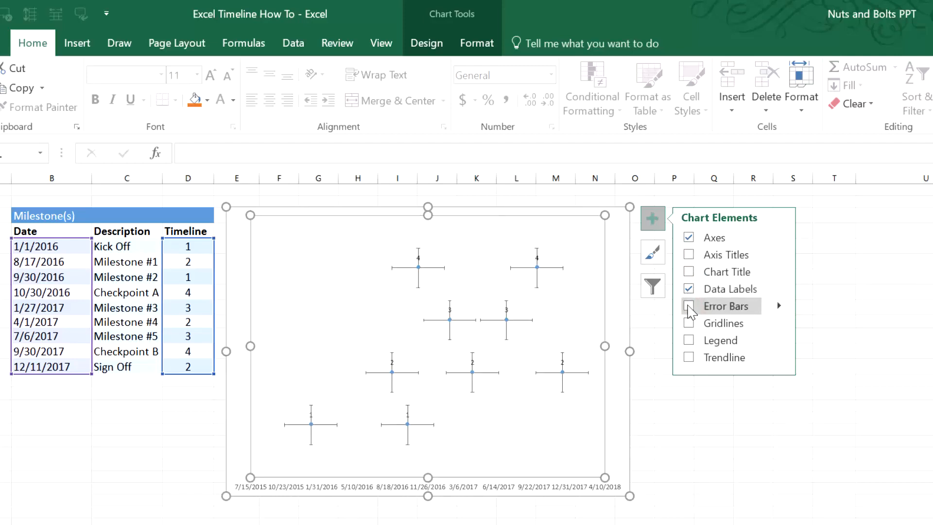
pyautogui.click(688, 306)
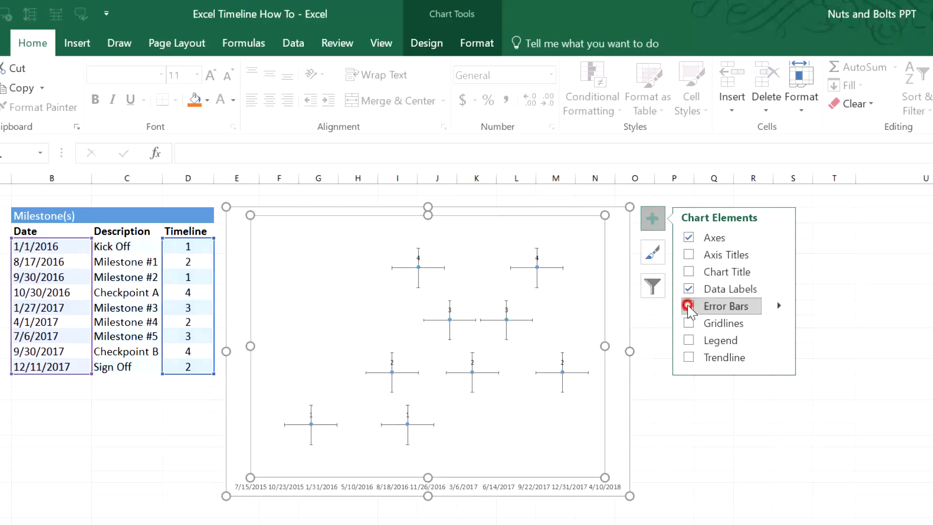
pyautogui.click(705, 513)
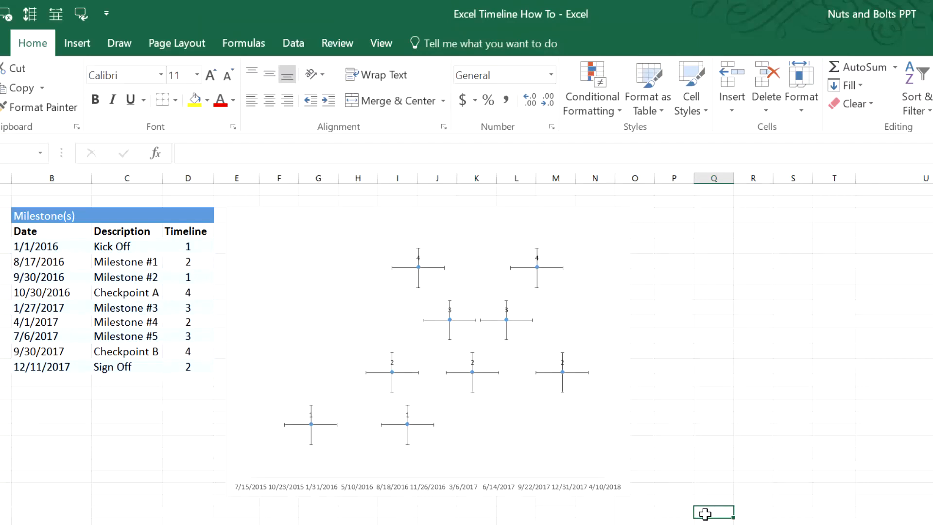
# - Hide the horizontal error bars by formatting the Series 1 X Error Bars with No line
pyautogui.click(561, 392)
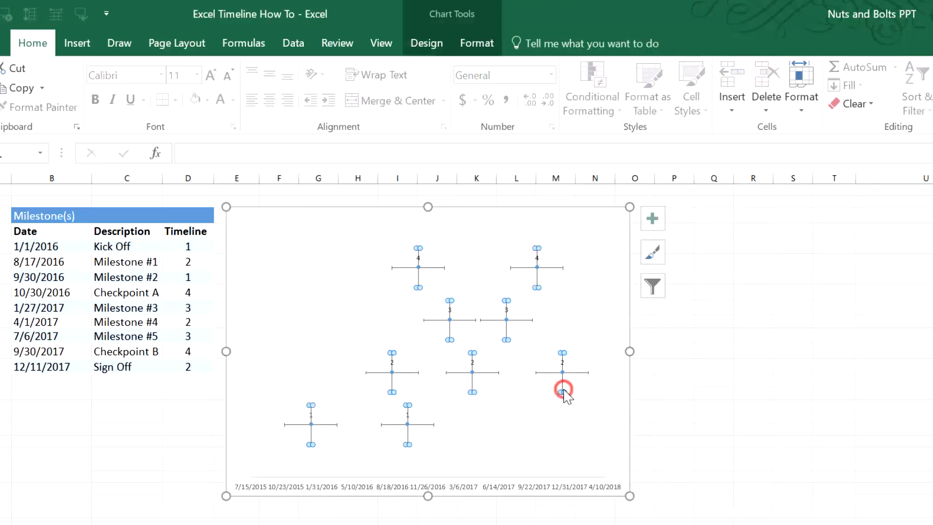
pyautogui.rightClick(536, 488)
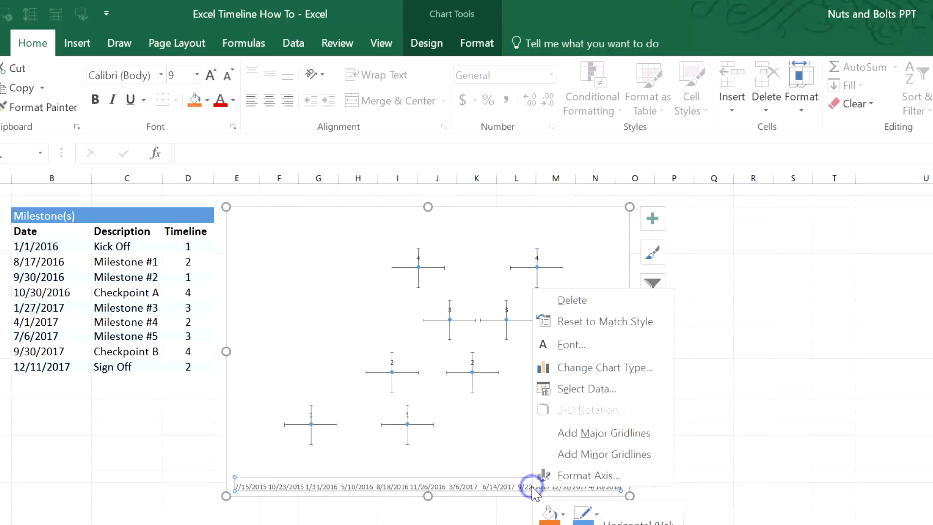
pyautogui.click(556, 480)
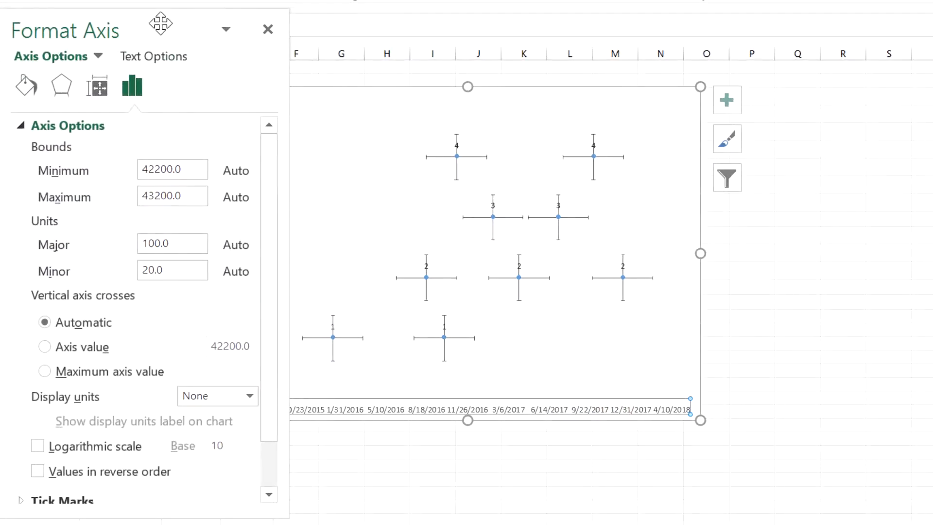
pyautogui.click(98, 56)
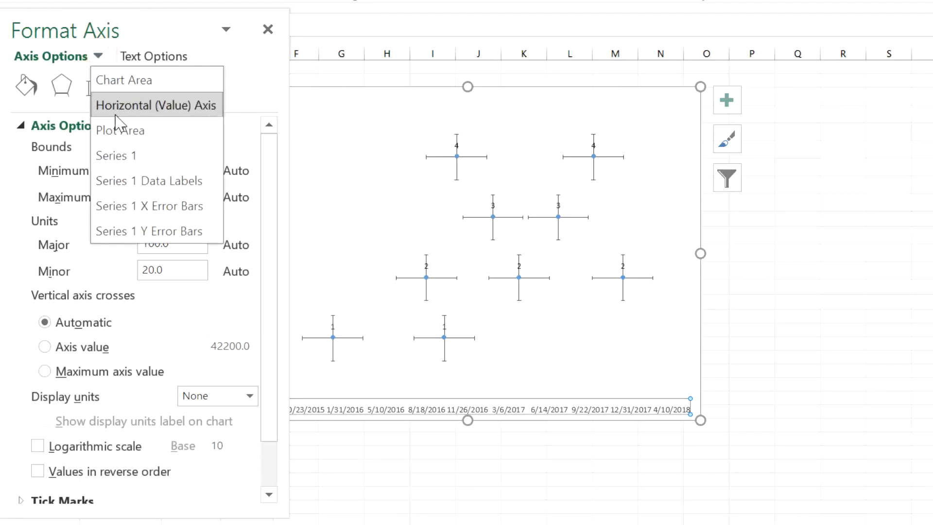
pyautogui.click(116, 209)
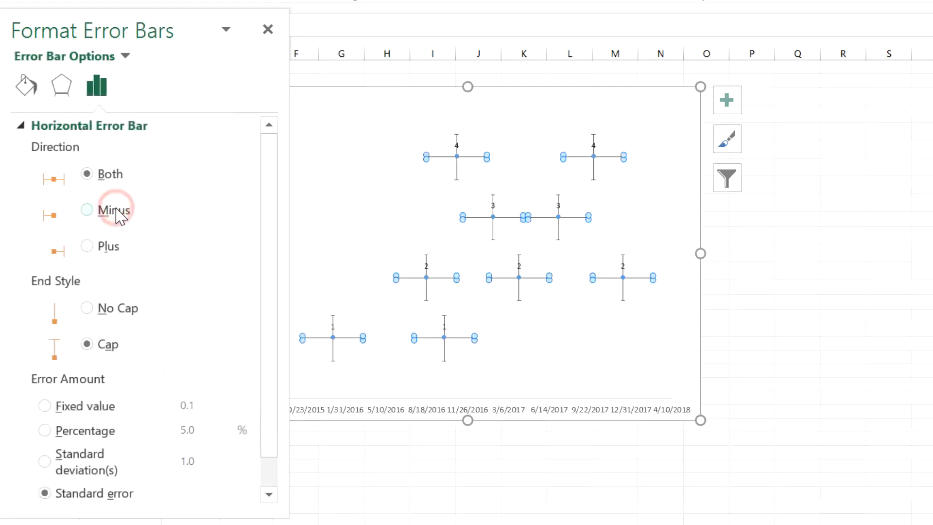
pyautogui.click(27, 87)
pyautogui.click(77, 152)
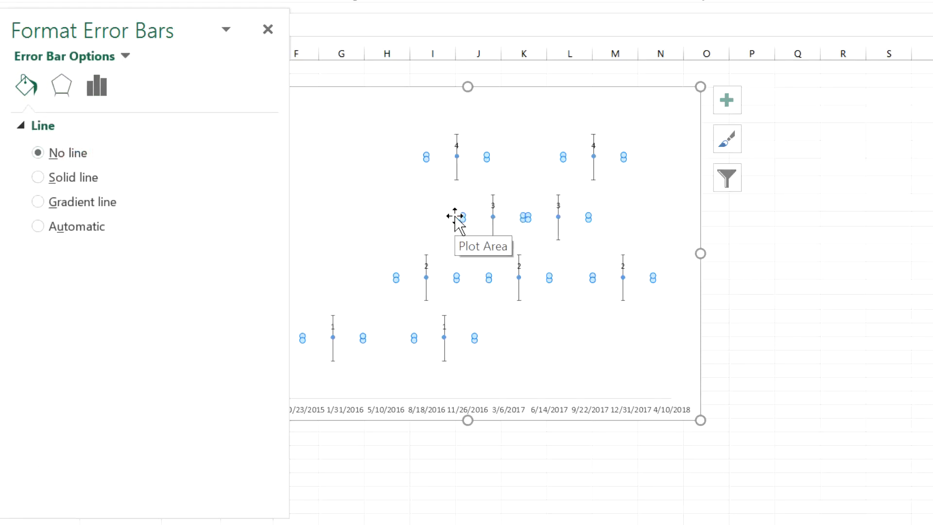
# - Set the direction of the Series 1 Y Error Bars to Minus
pyautogui.click(126, 56)
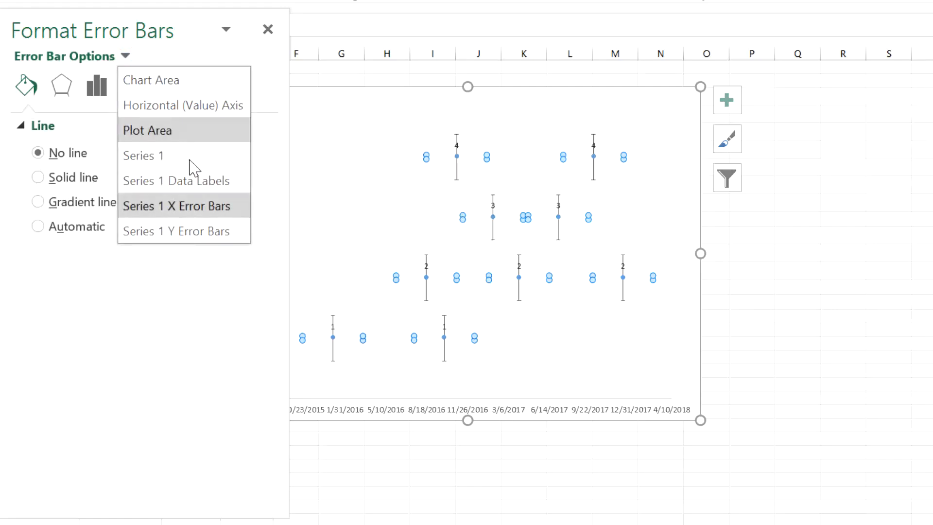
pyautogui.click(155, 230)
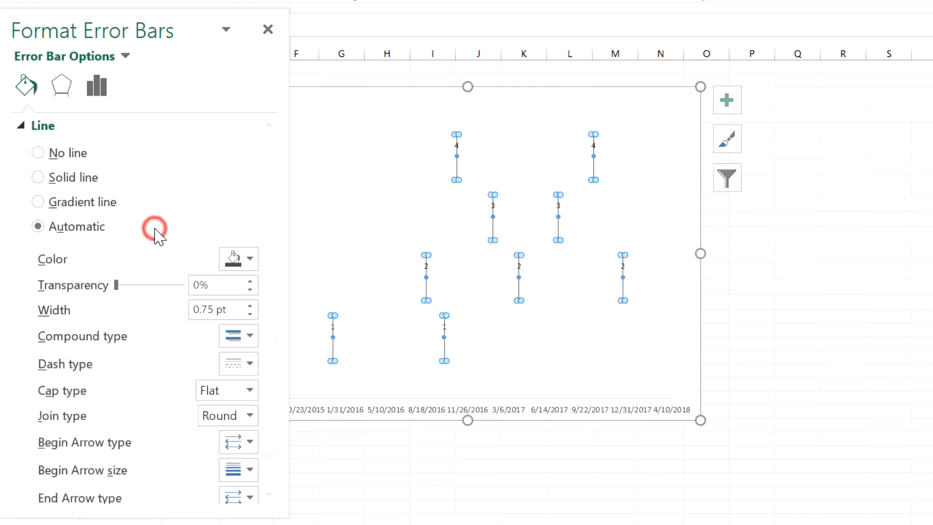
pyautogui.click(101, 83)
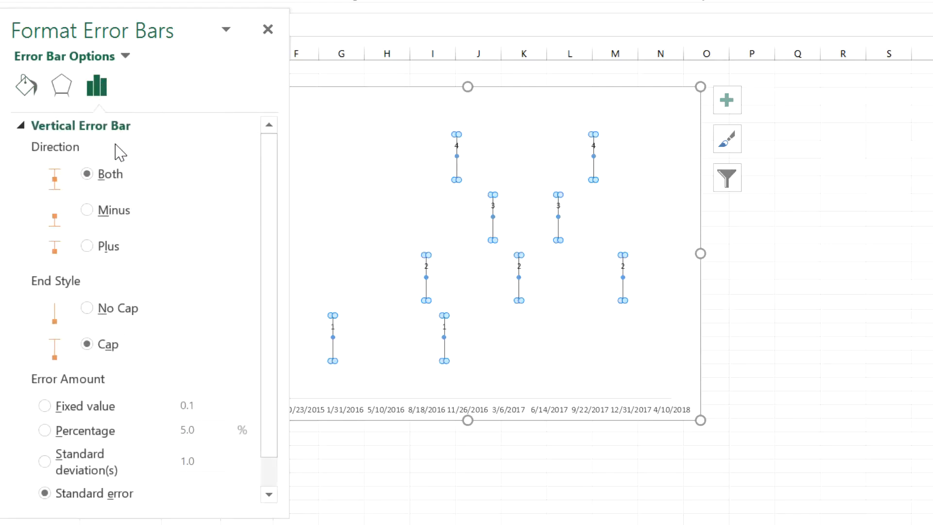
pyautogui.click(90, 209)
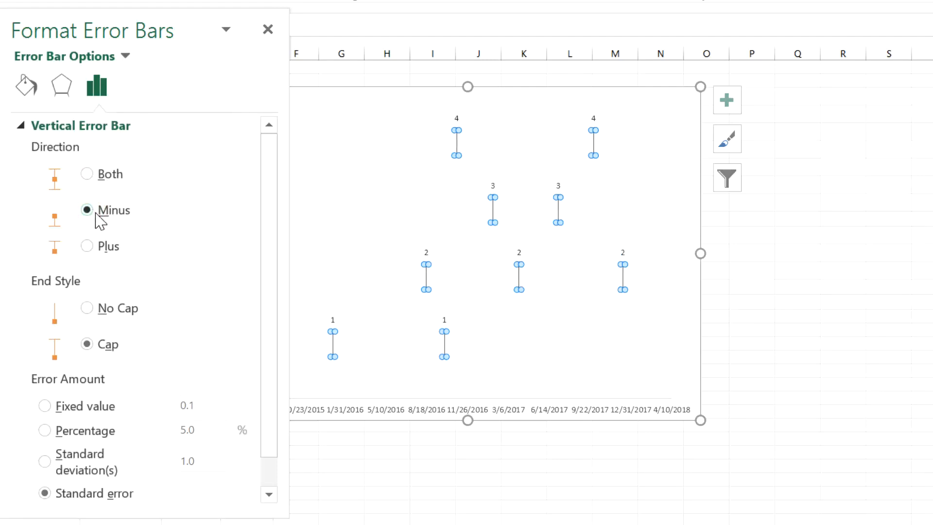
# - Set the vertical error bars' error amount to a percentage of 100% and finish formatting them
pyautogui.click(45, 432)
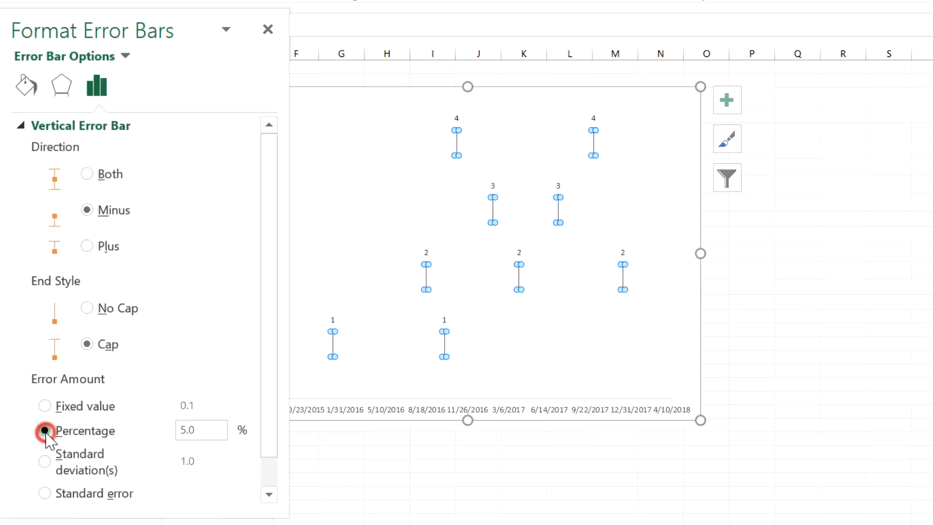
pyautogui.click(204, 430)
pyautogui.moveTo(206, 434); pyautogui.dragTo(166, 431)
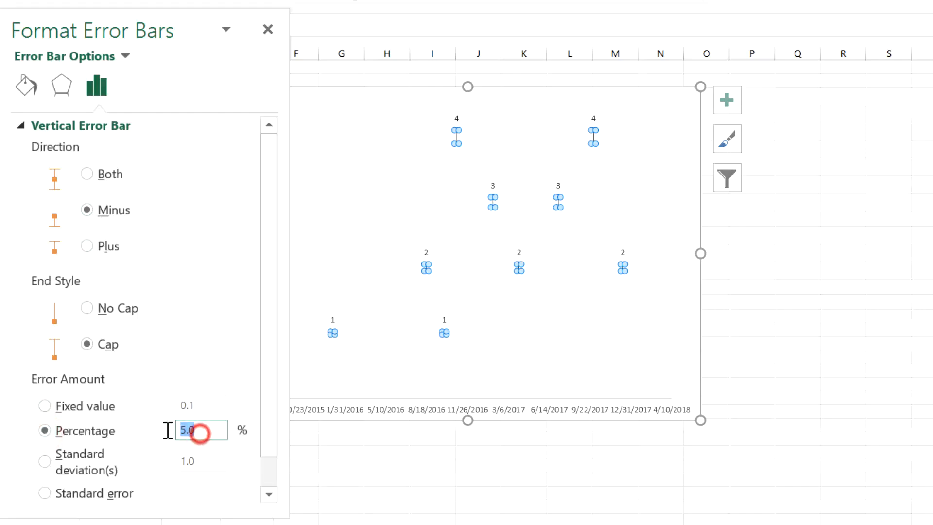
pyautogui.write('100')
pyautogui.press('Return')
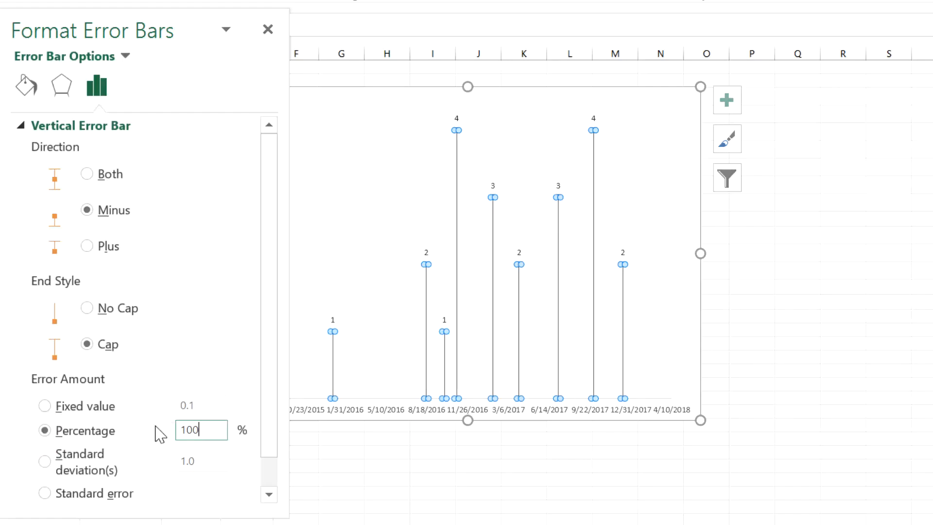
pyautogui.click(269, 30)
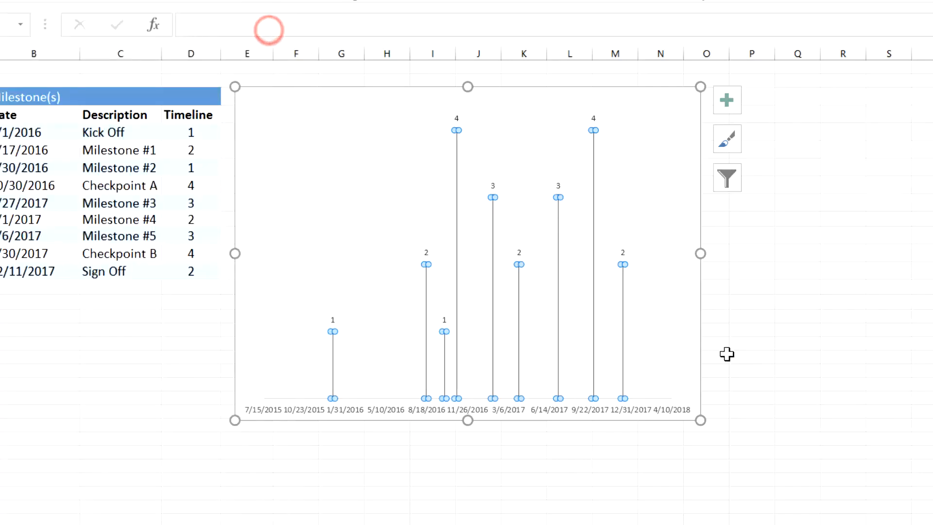
pyautogui.click(845, 445)
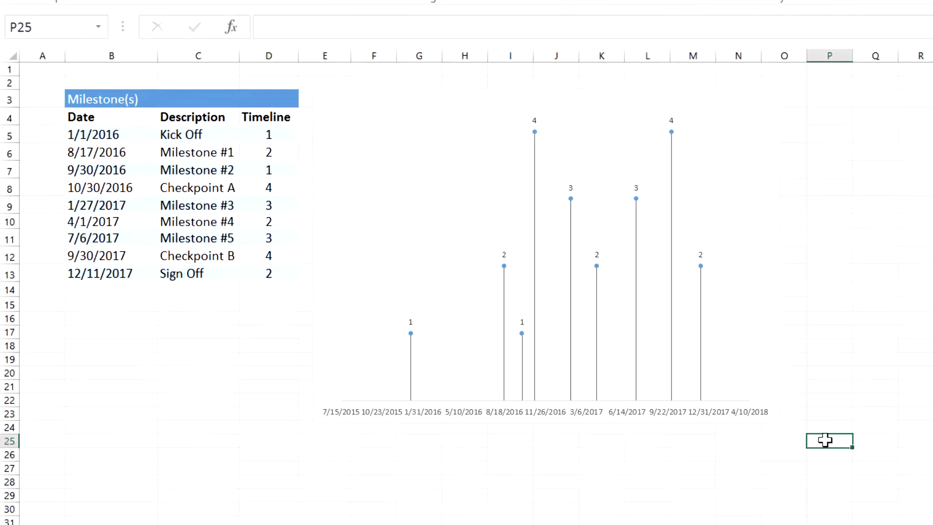
# - Format the Series 1 Data Labels so that they do not show the Y Value
pyautogui.click(218, 186)
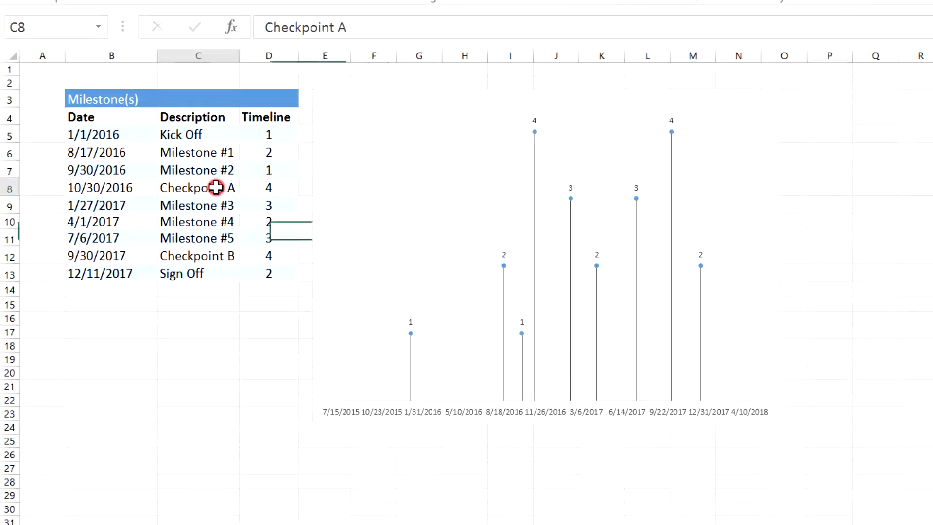
pyautogui.click(534, 120)
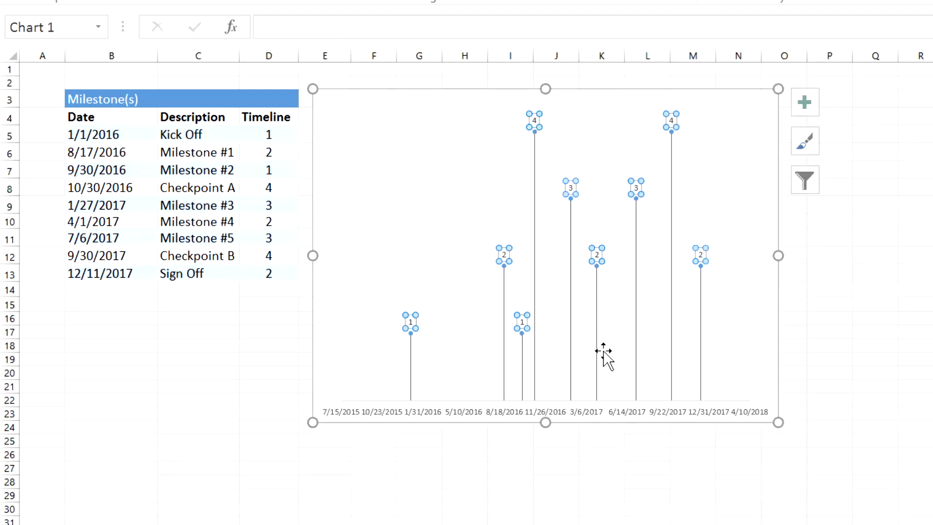
pyautogui.rightClick(584, 412)
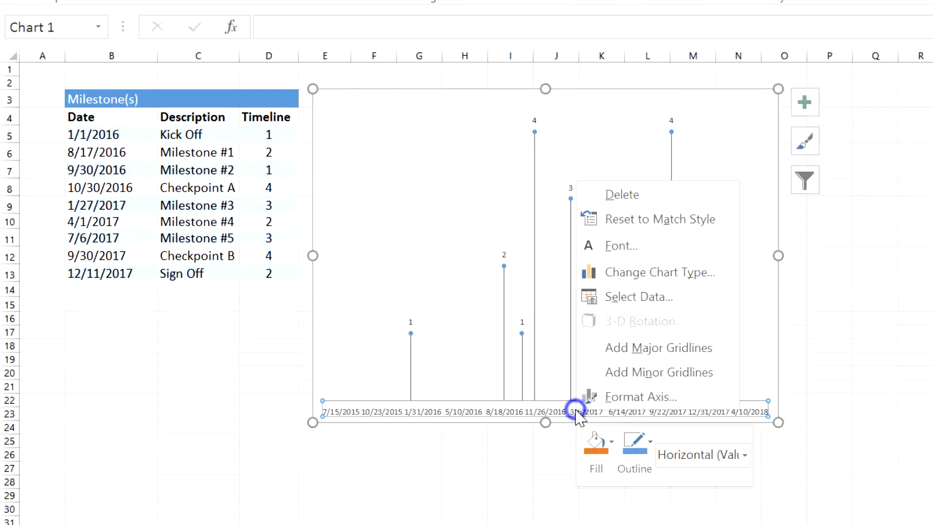
pyautogui.click(616, 398)
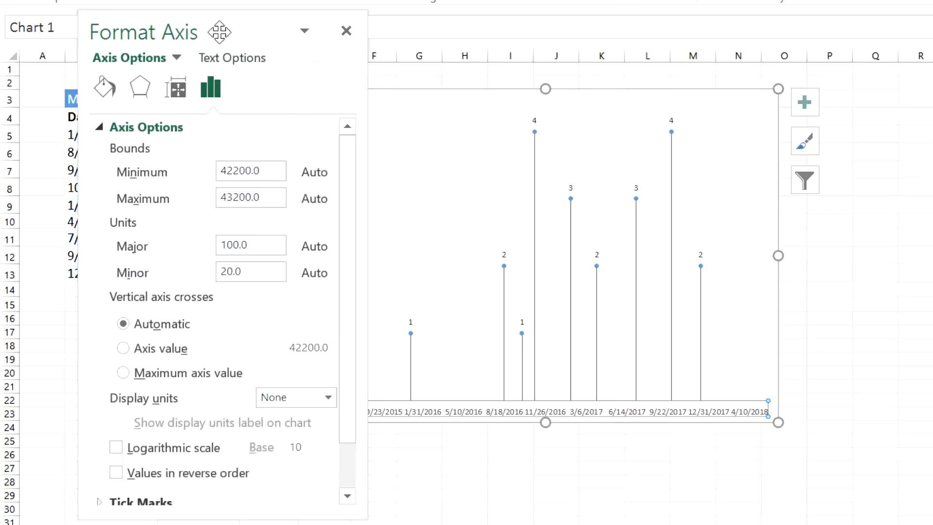
pyautogui.moveTo(219, 31); pyautogui.dragTo(465, 46)
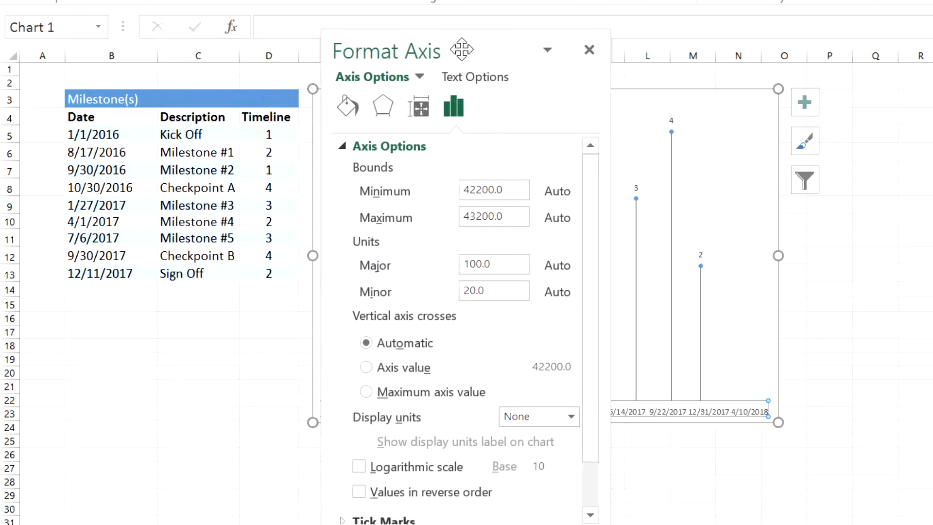
pyautogui.click(421, 75)
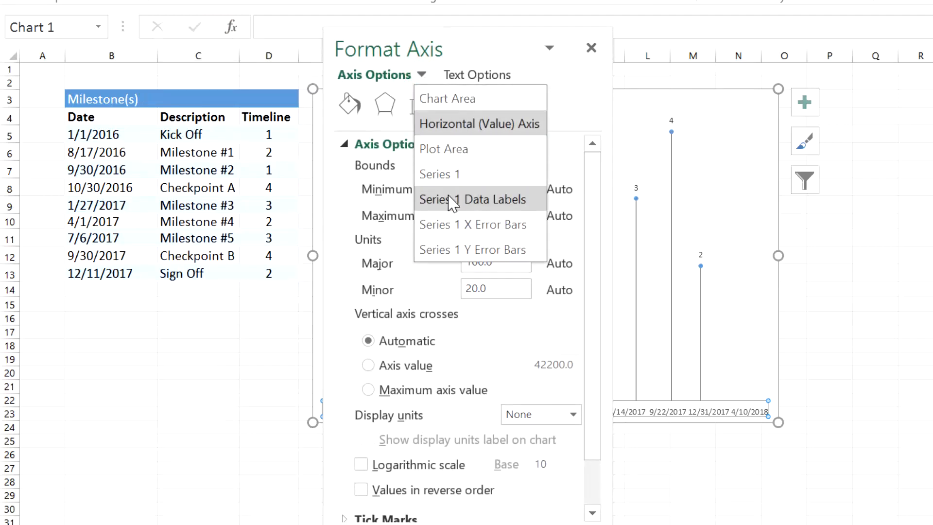
pyautogui.click(454, 199)
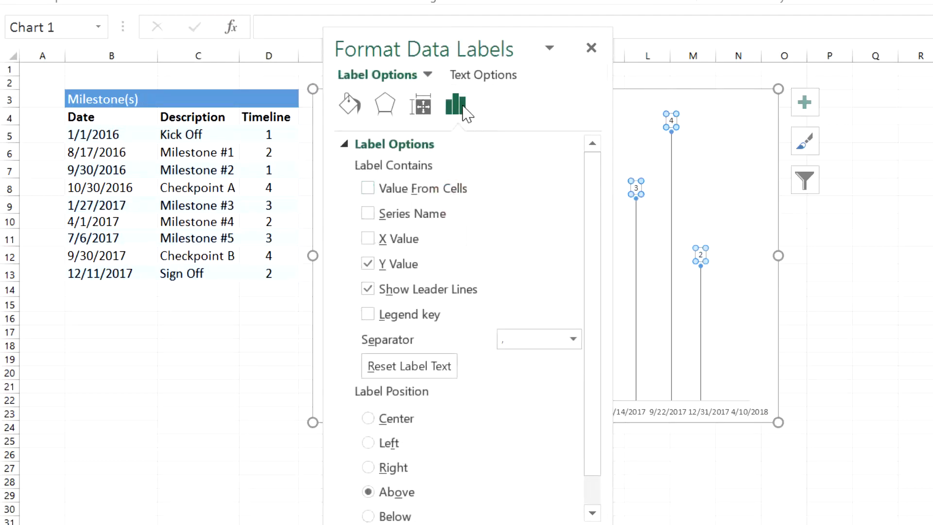
pyautogui.click(461, 105)
pyautogui.click(368, 264)
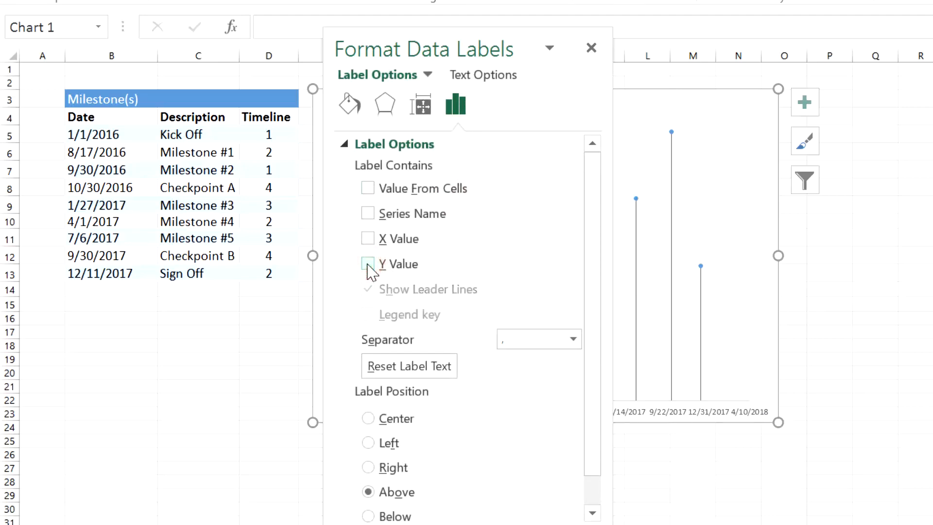
# - Show the milestone descriptions in C5:C13 as the data labels through Value From Cells
pyautogui.click(367, 188)
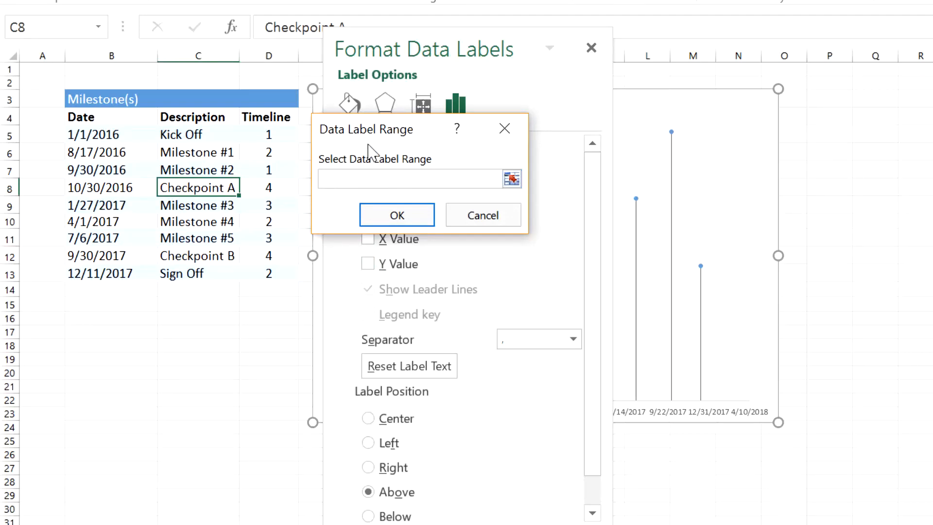
pyautogui.click(511, 178)
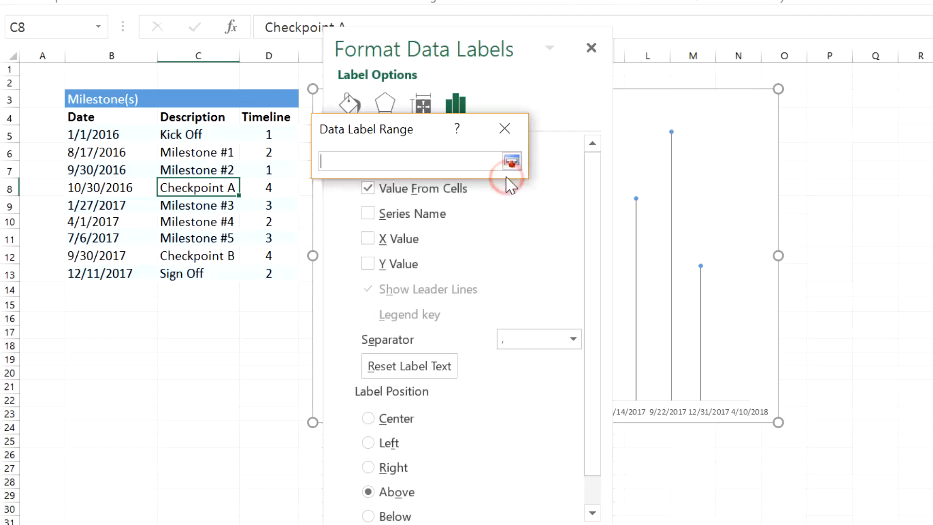
pyautogui.click(229, 133)
pyautogui.moveTo(218, 223); pyautogui.dragTo(212, 273)
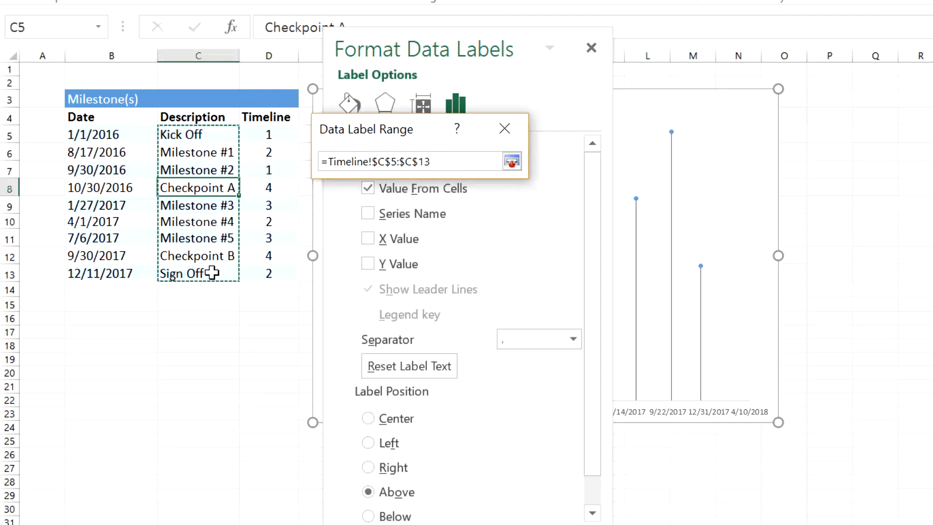
pyautogui.click(510, 164)
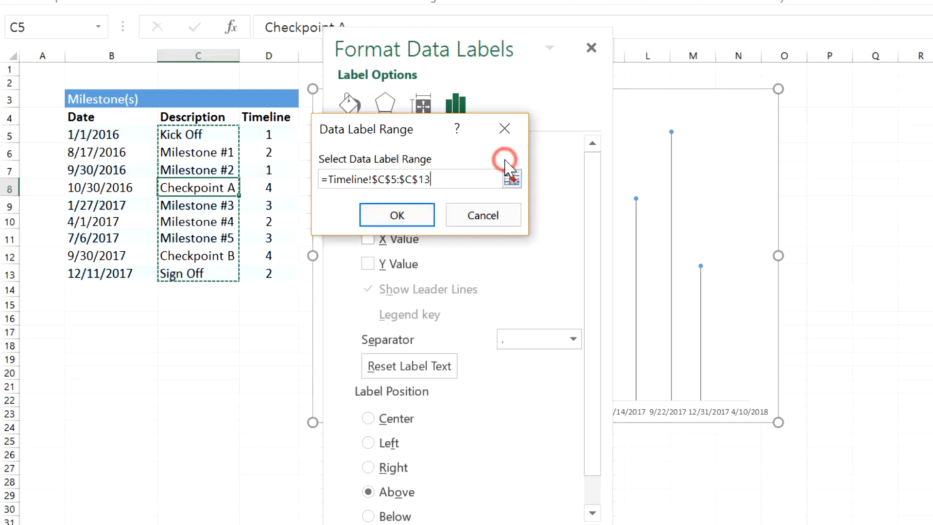
pyautogui.click(403, 214)
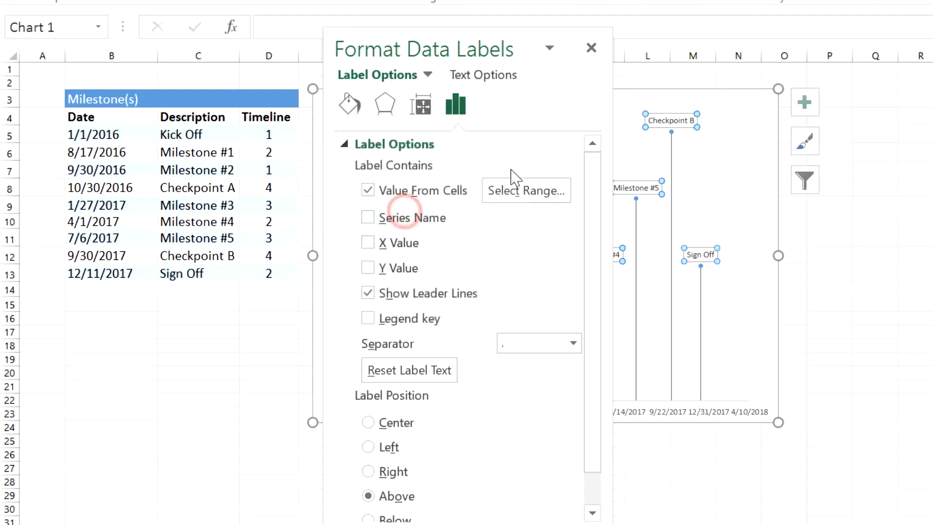
pyautogui.click(590, 48)
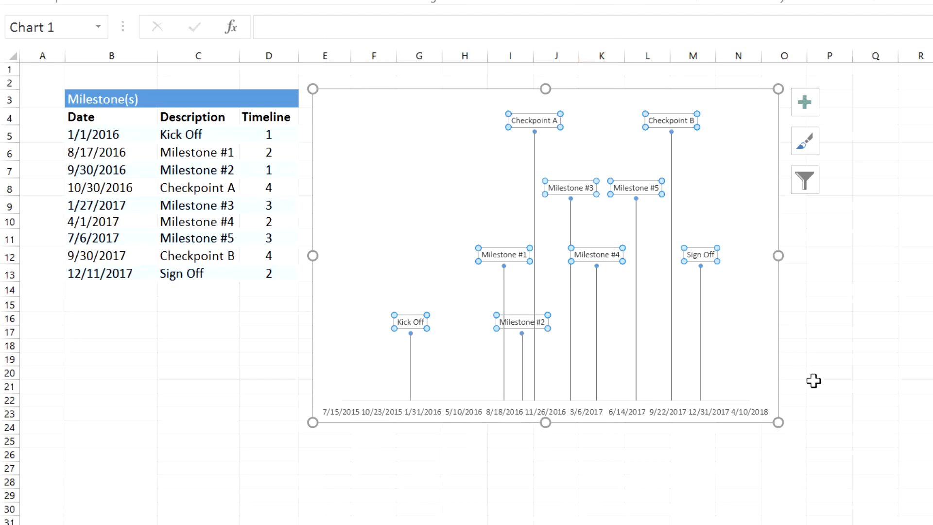
pyautogui.click(841, 426)
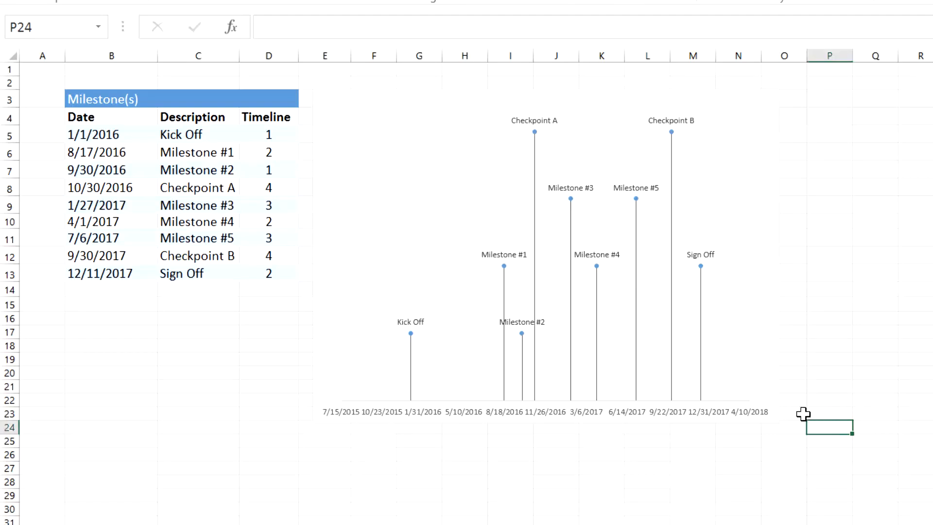
# - Format the Series 1 marker fill to vary colors by point
pyautogui.click(700, 266)
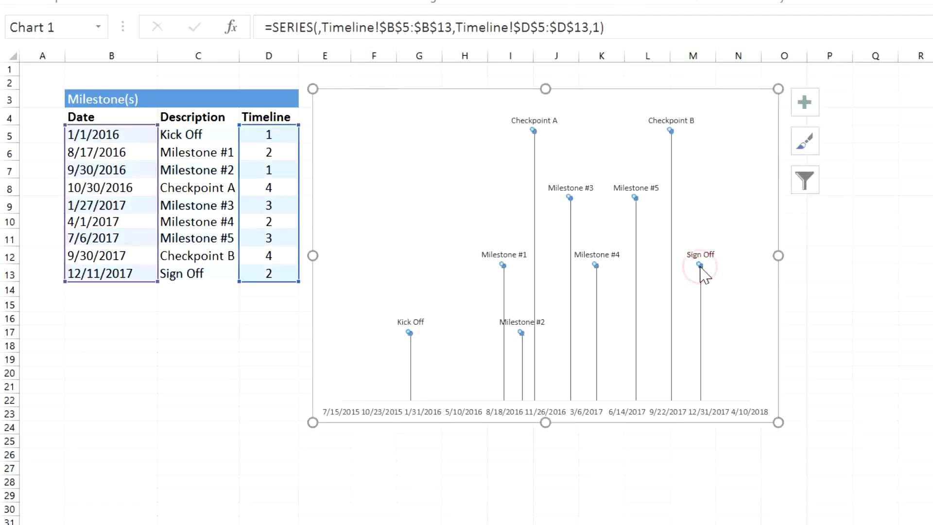
pyautogui.rightClick(700, 267)
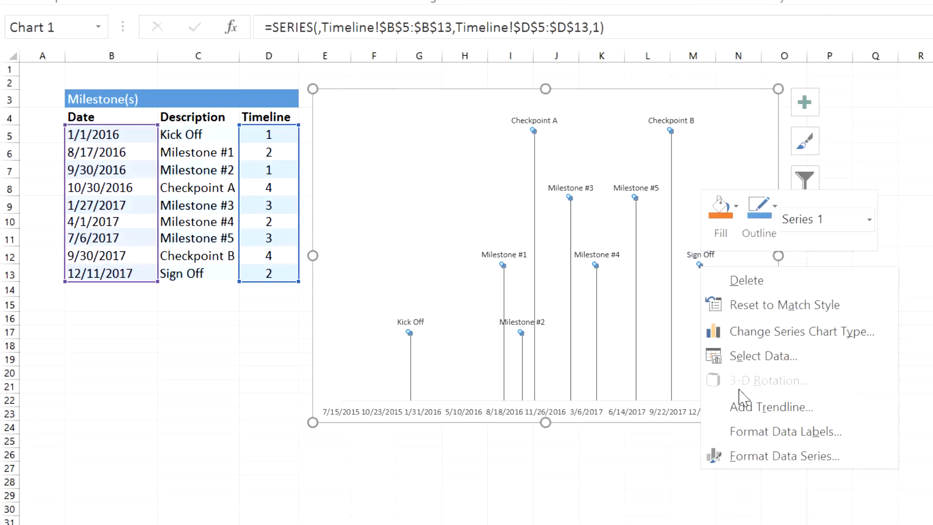
pyautogui.click(734, 455)
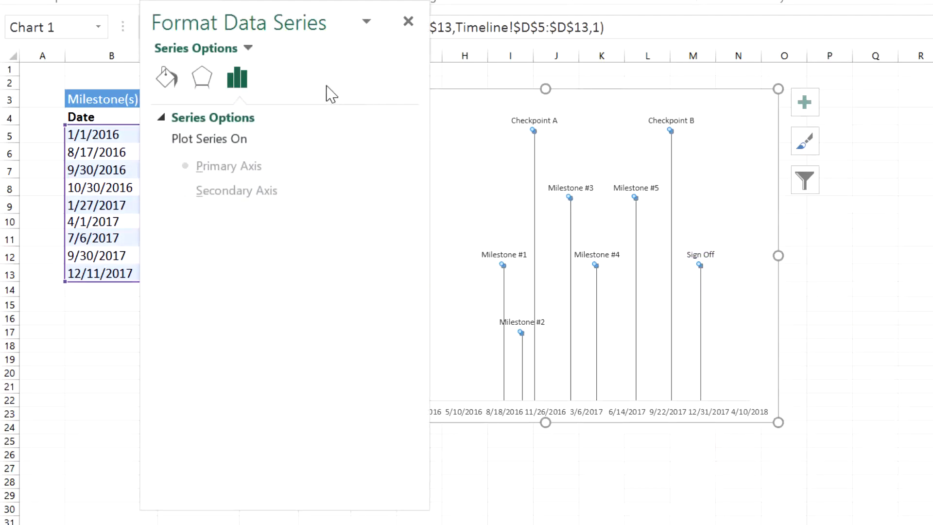
pyautogui.click(166, 76)
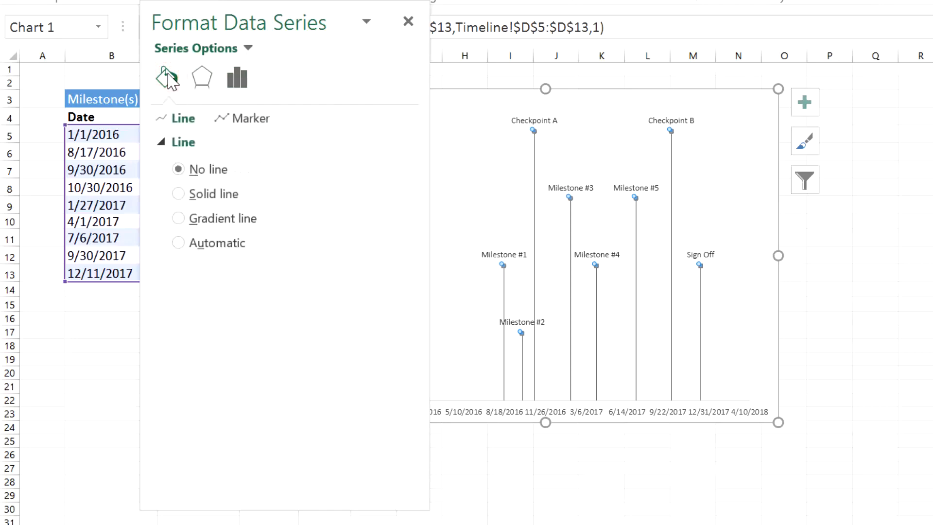
pyautogui.click(247, 120)
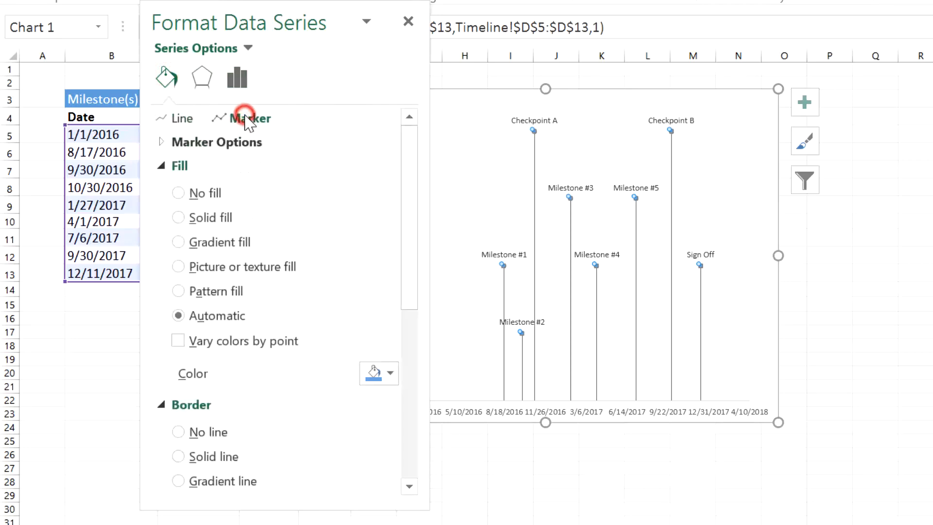
pyautogui.click(160, 165)
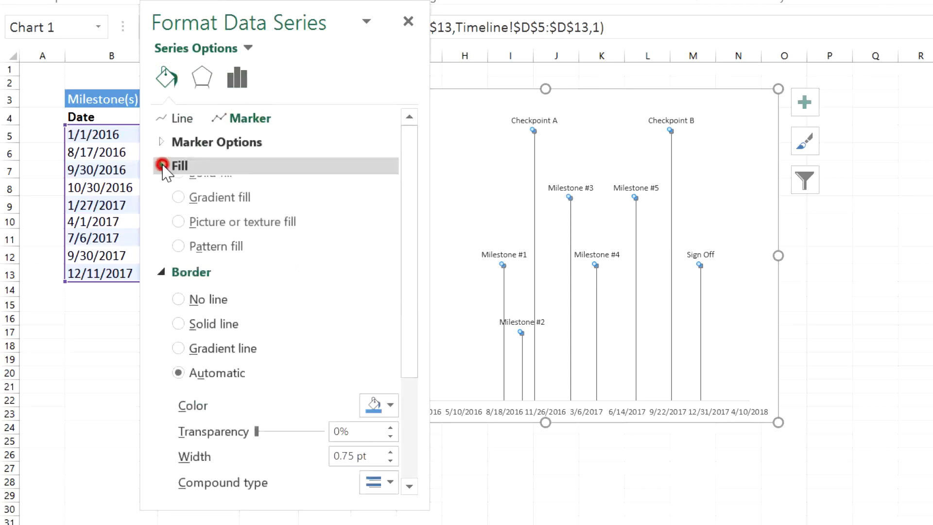
pyautogui.click(161, 165)
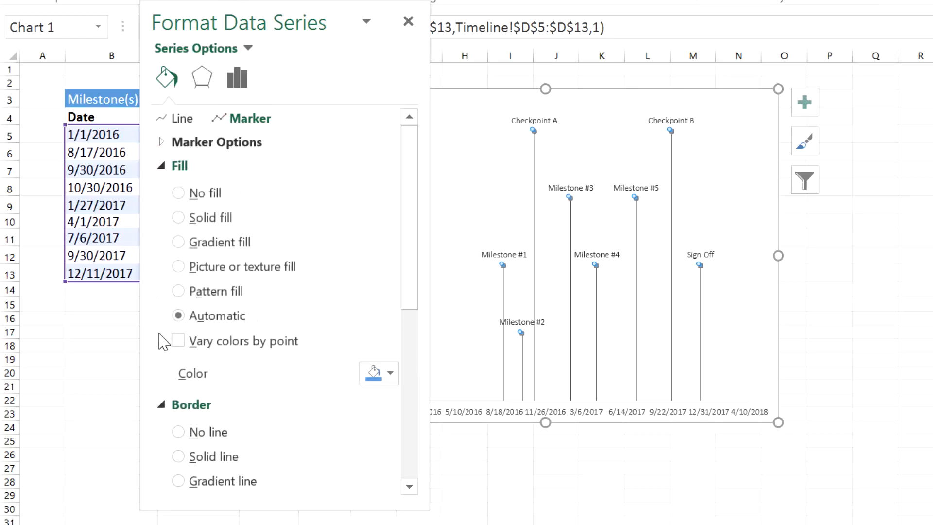
pyautogui.click(180, 344)
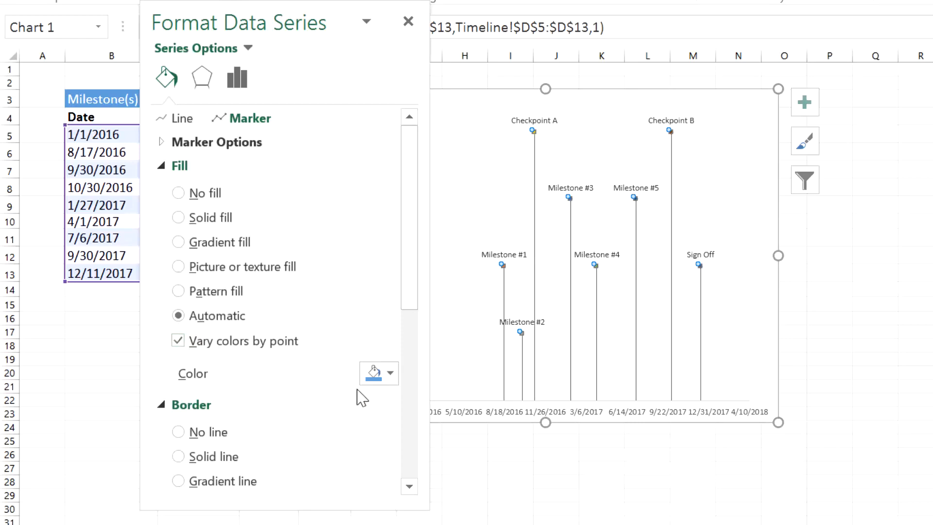
# - Change the line color of the vertical error bars to blue
pyautogui.click(597, 332)
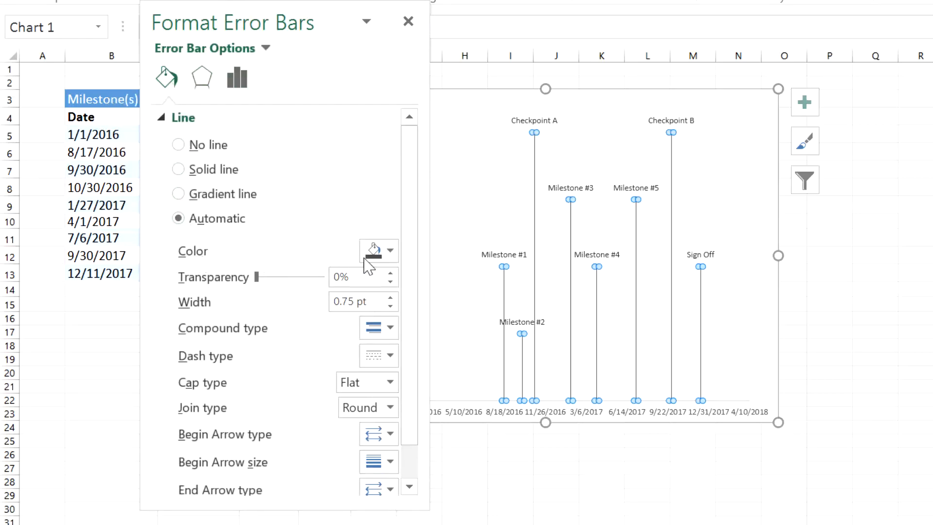
pyautogui.click(389, 251)
pyautogui.click(428, 290)
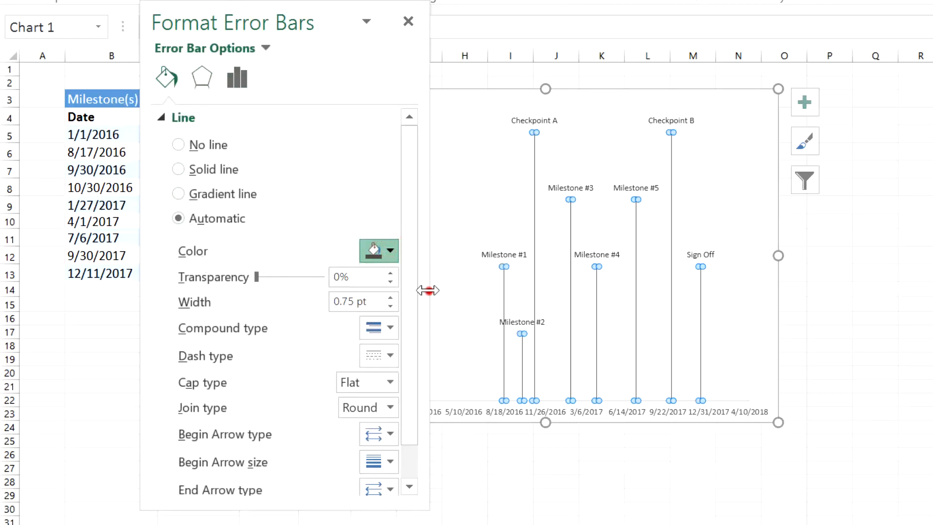
# - Set the transparency of the vertical error bar lines to 50% and finish formatting the chart
pyautogui.click(359, 276)
pyautogui.moveTo(362, 276); pyautogui.dragTo(329, 275)
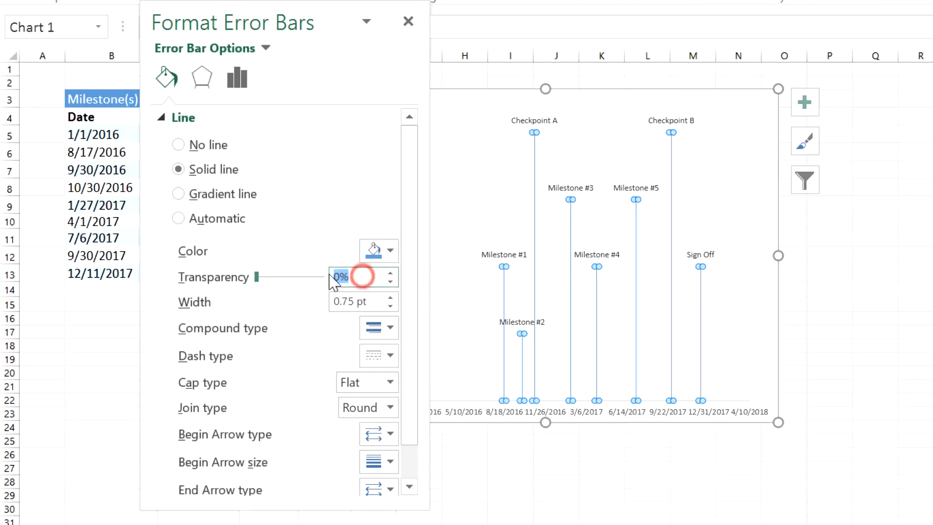
pyautogui.write('50')
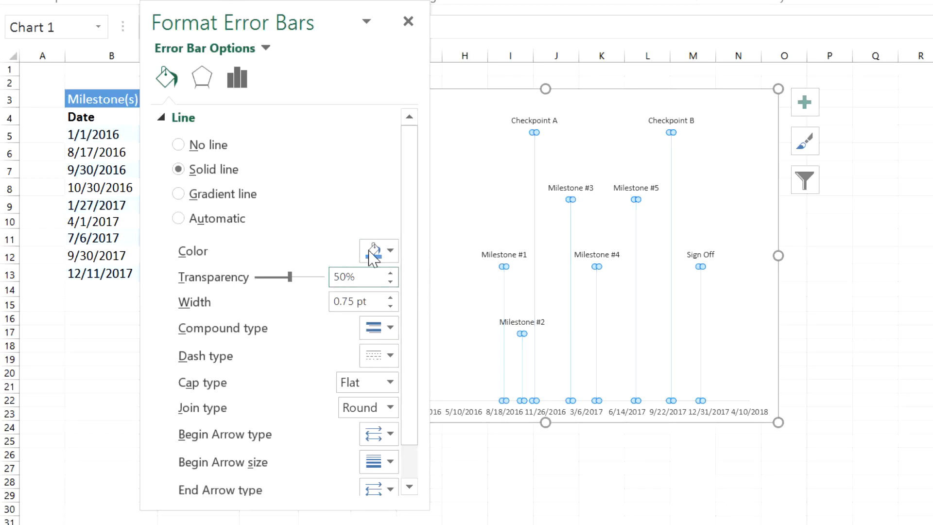
pyautogui.click(408, 22)
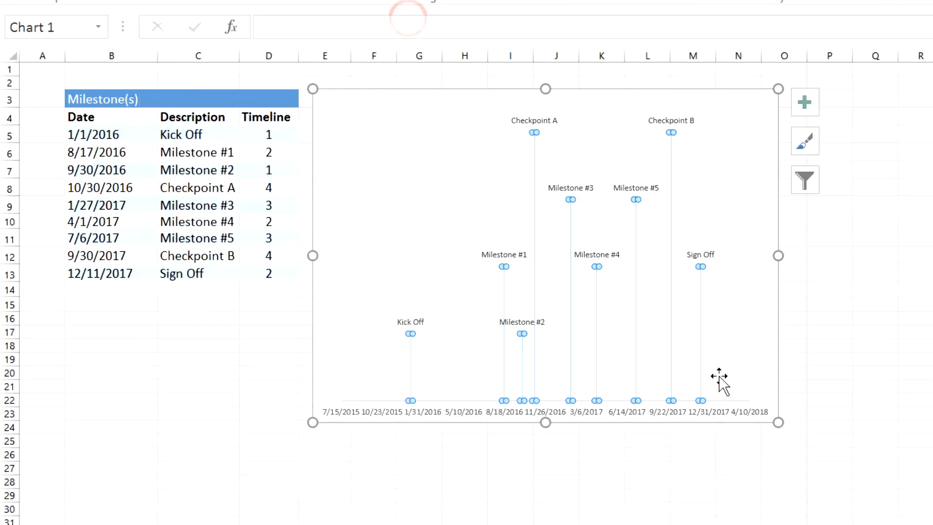
pyautogui.click(819, 427)
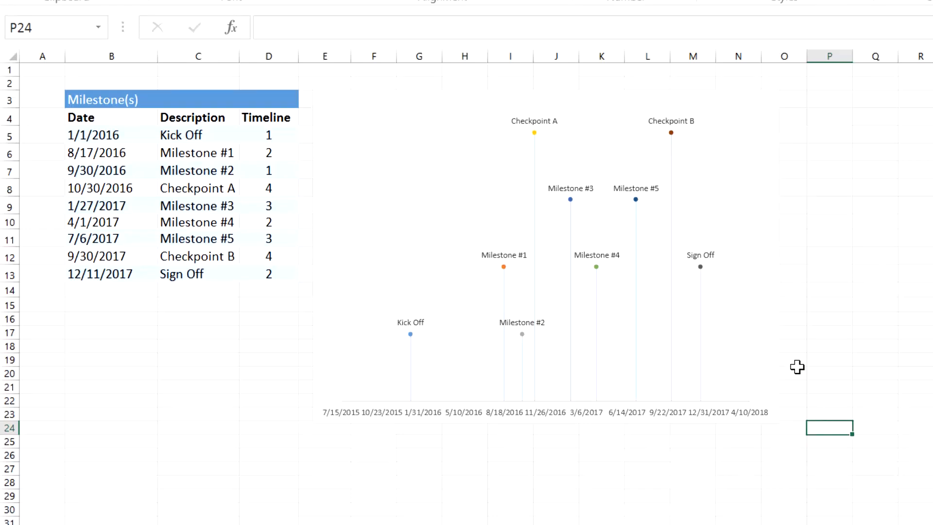
# - Set the Timeline values of Checkpoint B and Sign Off to 1
pyautogui.click(700, 268)
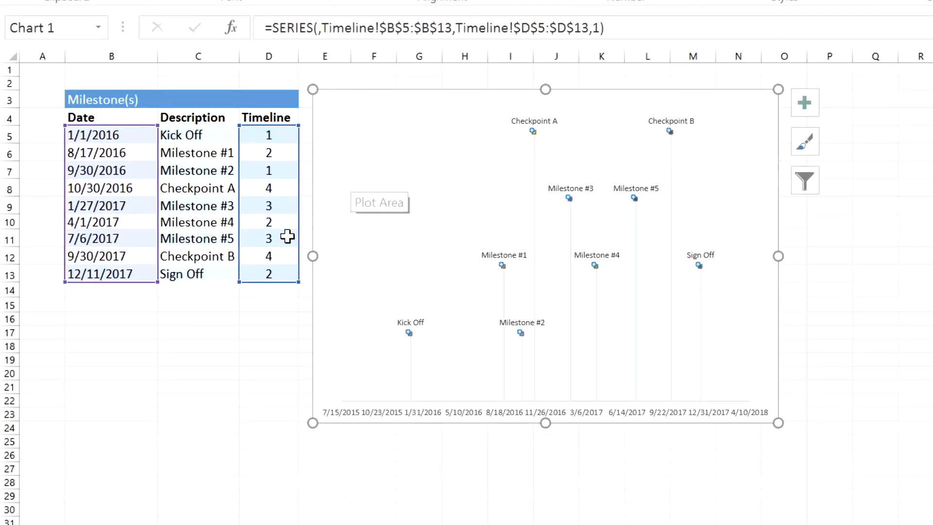
pyautogui.click(273, 252)
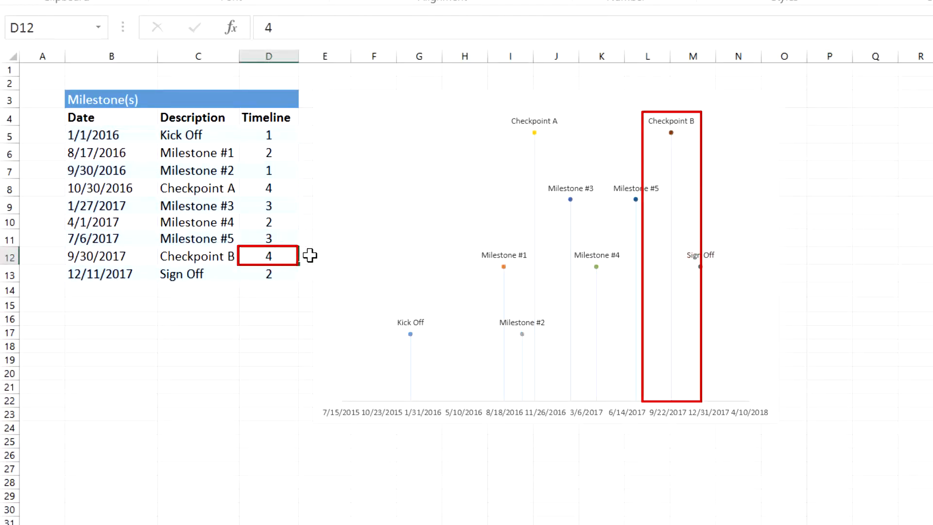
pyautogui.write('1')
pyautogui.press('Return')
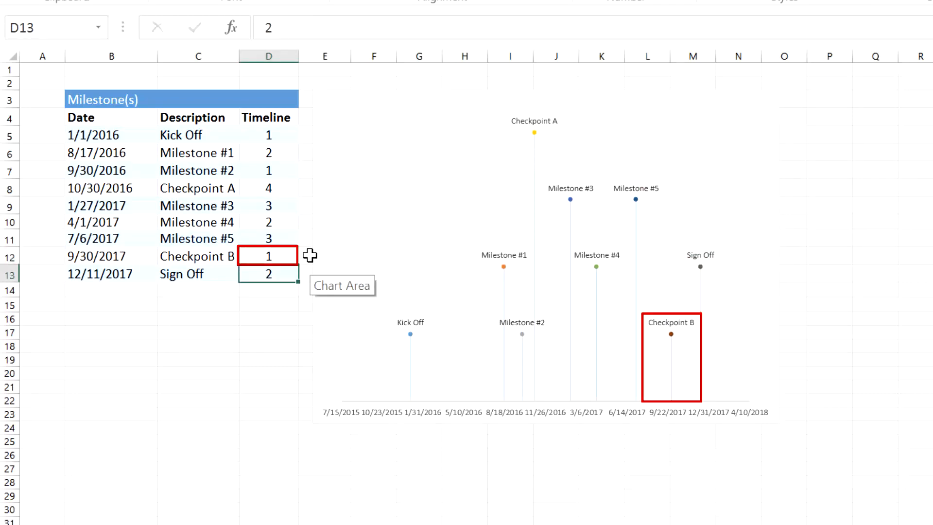
pyautogui.write('1')
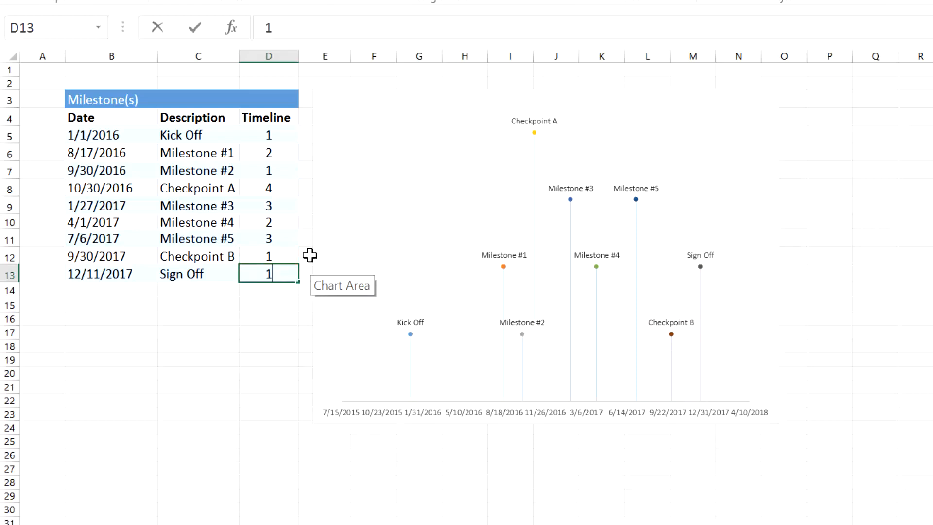
pyautogui.press('Return')
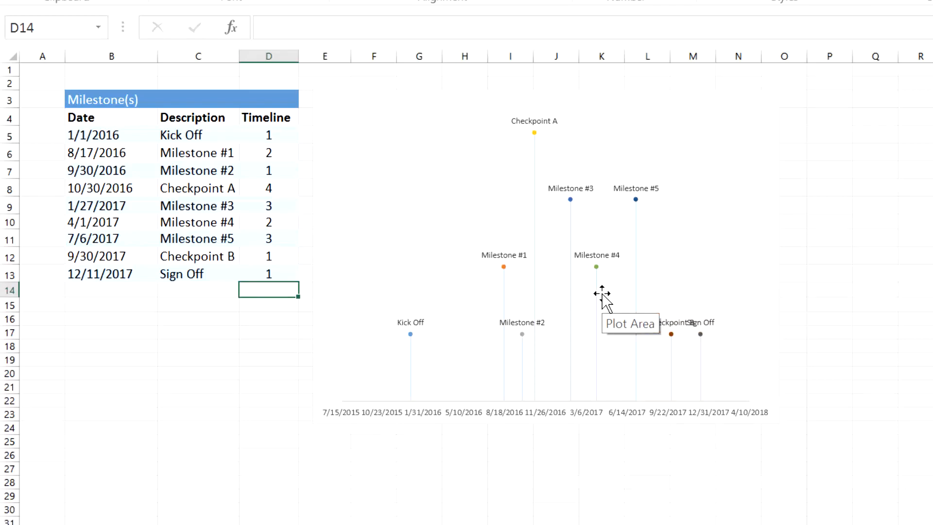
# - Set the Timeline value of Sign Off to 2 and that of Checkpoint B to 4
pyautogui.press('Up')
pyautogui.write('2')
pyautogui.hotkey('ctrl', 'Return')
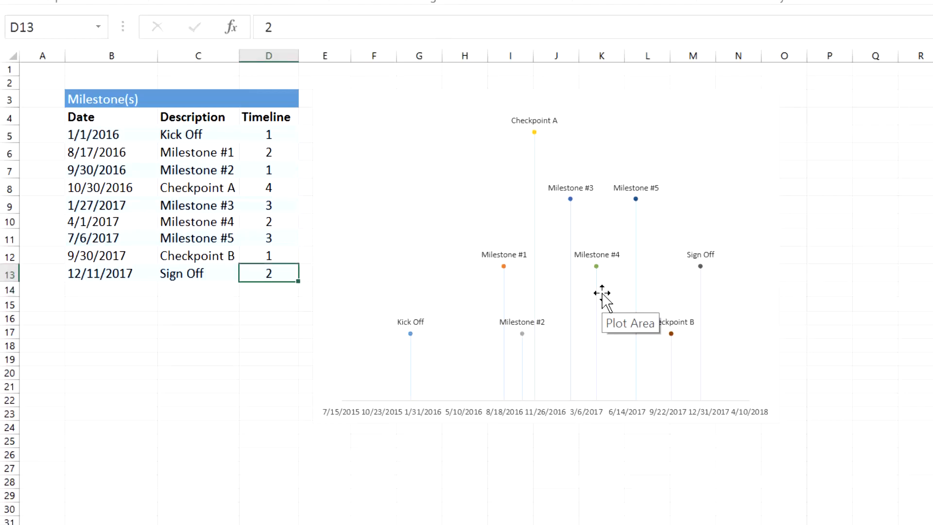
pyautogui.press('Up')
pyautogui.write('4')
pyautogui.hotkey('ctrl', 'Return')
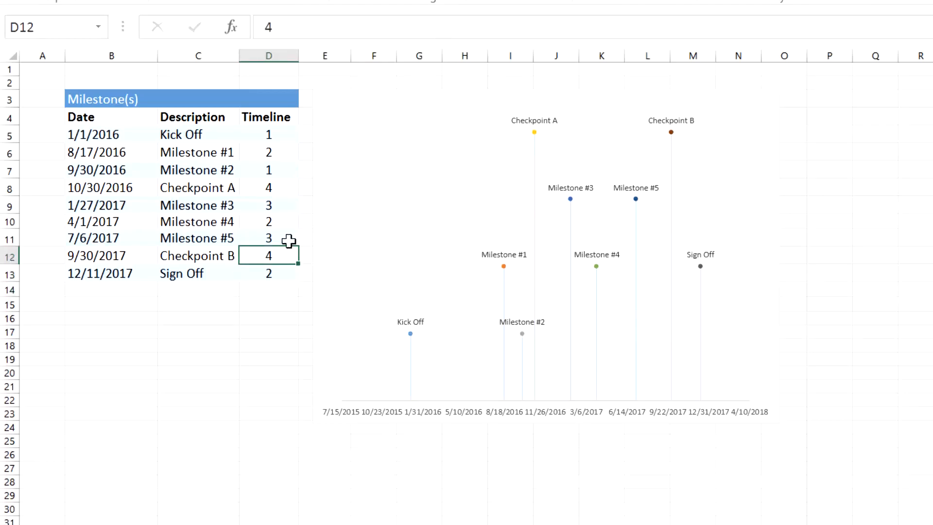
# - Try a Timeline value of -1 for Checkpoint B and undo that change
pyautogui.write('-1')
pyautogui.press('Return')
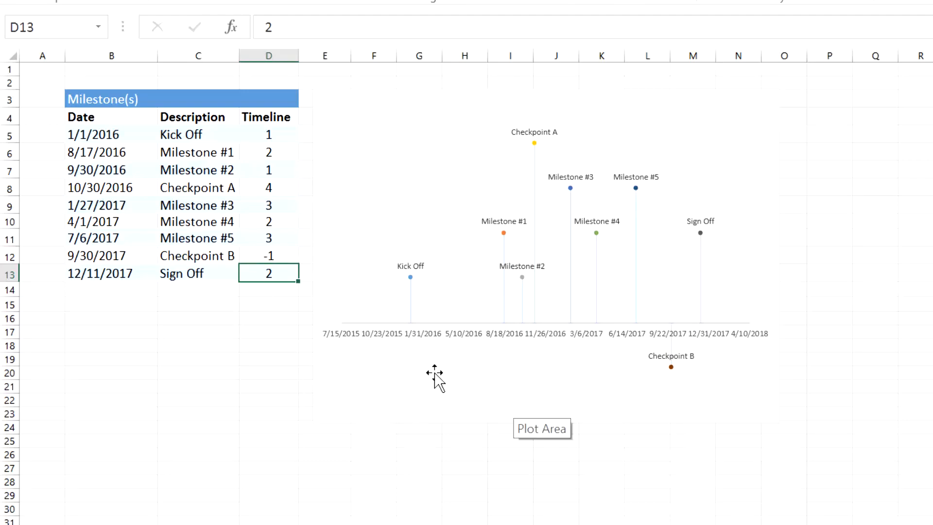
pyautogui.hotkey('ctrl', 'z')
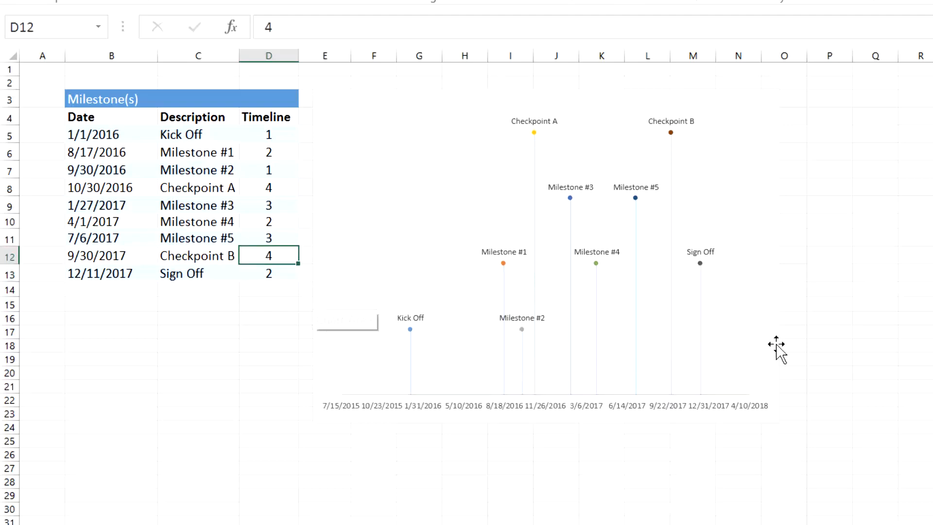
pyautogui.click(846, 427)
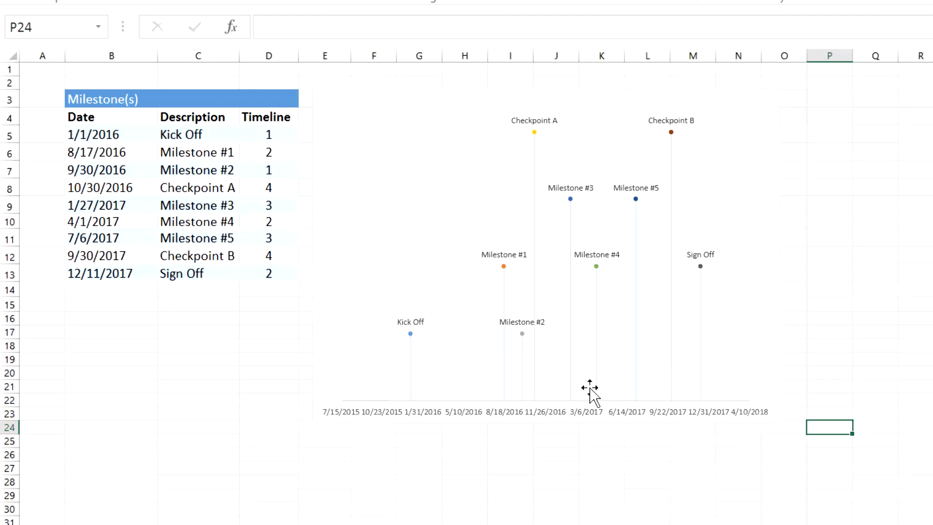
# - Set the minimum bound of the chart's horizontal date axis to 42350
pyautogui.rightClick(566, 413)
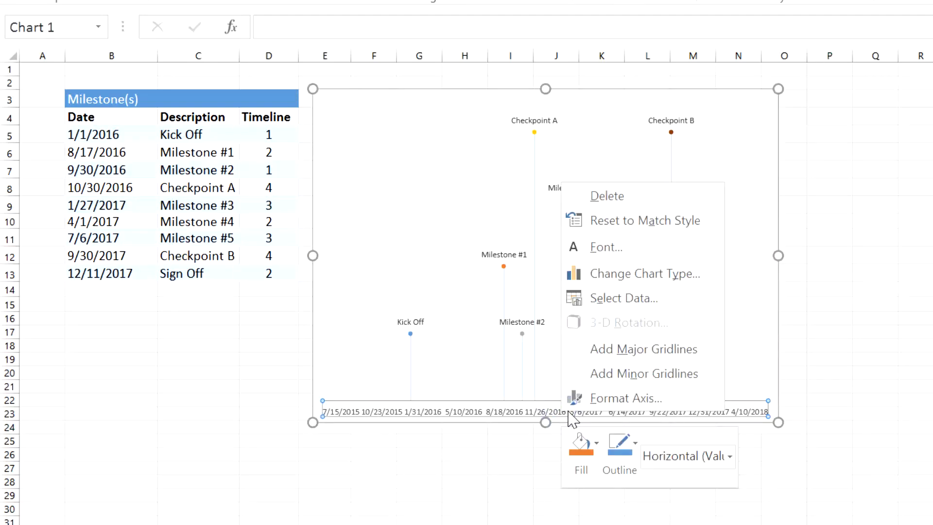
pyautogui.click(597, 398)
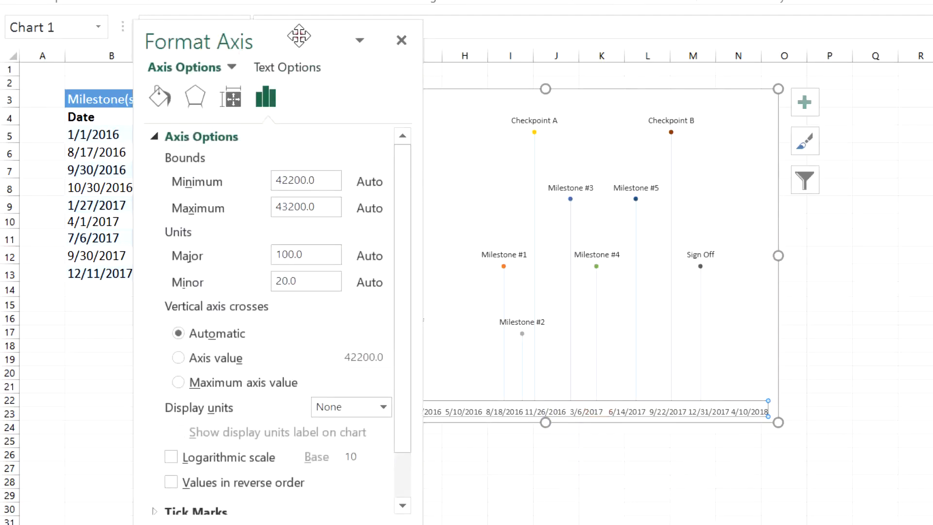
pyautogui.moveTo(298, 36); pyautogui.dragTo(932, 88)
pyautogui.moveTo(789, 42); pyautogui.dragTo(791, 18)
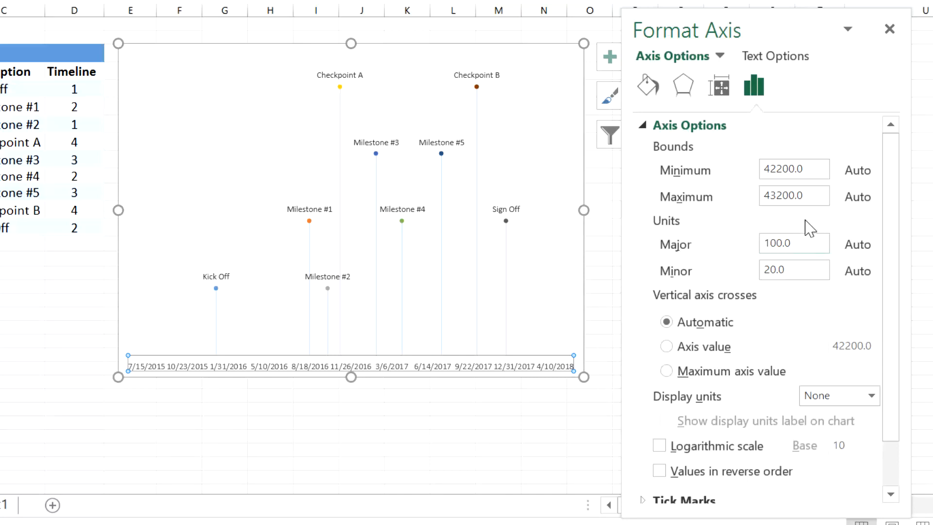
pyautogui.click(779, 168)
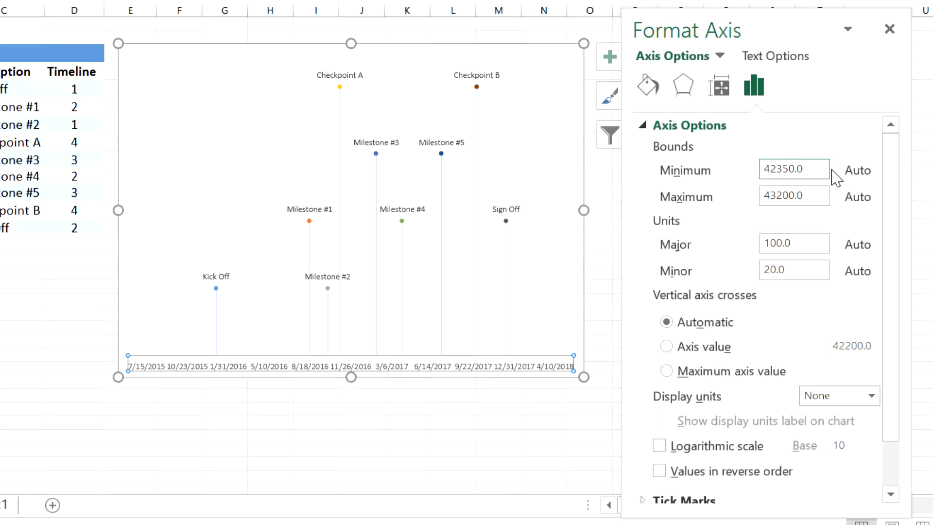
pyautogui.press('Return')
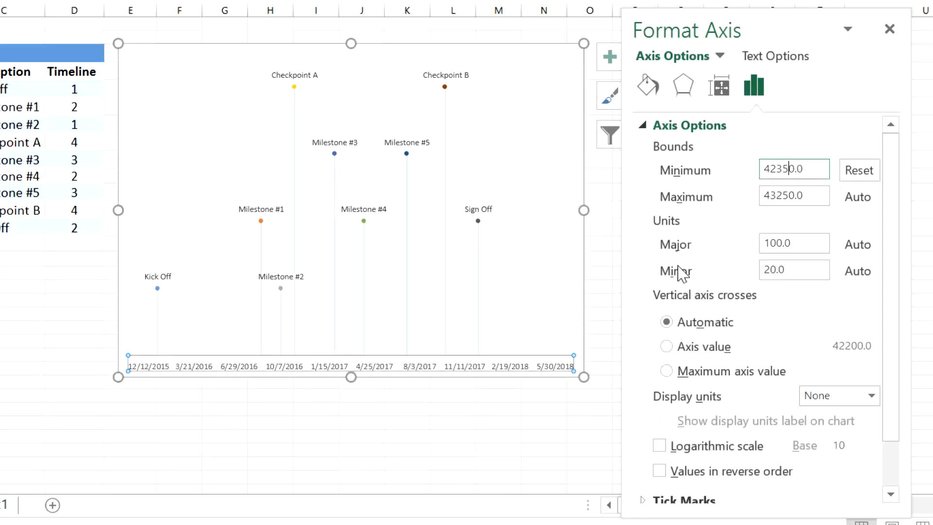
# - Set the maximum bound of the horizontal date axis to 43150 and finish formatting the axis
pyautogui.moveTo(785, 196); pyautogui.dragTo(775, 195)
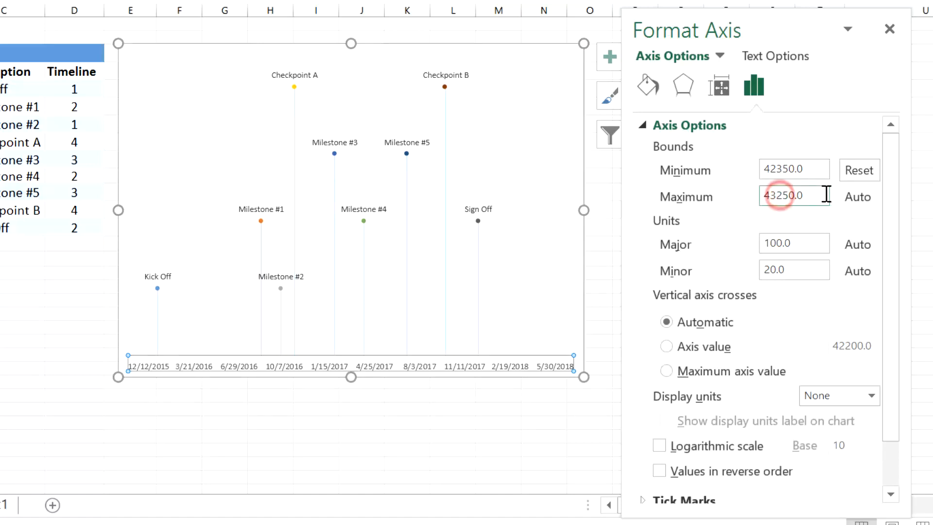
pyautogui.write('1')
pyautogui.press('Return')
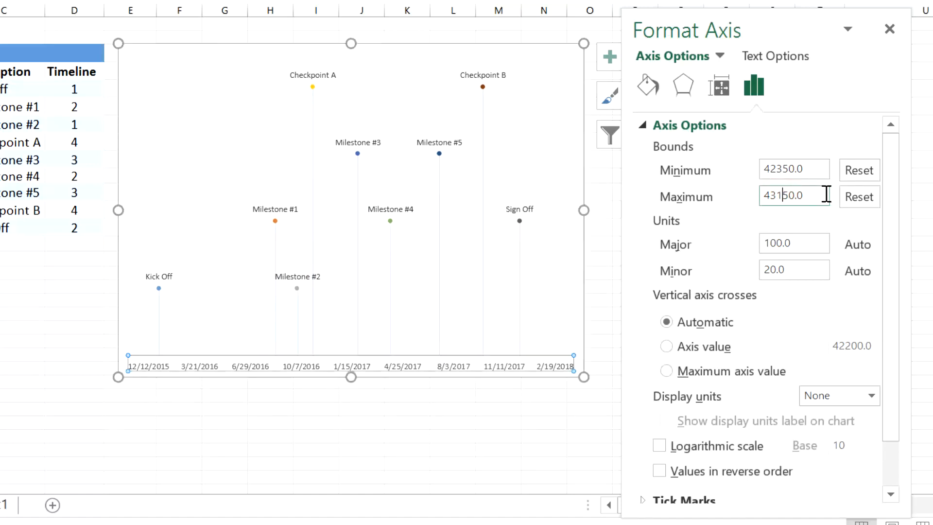
pyautogui.click(890, 29)
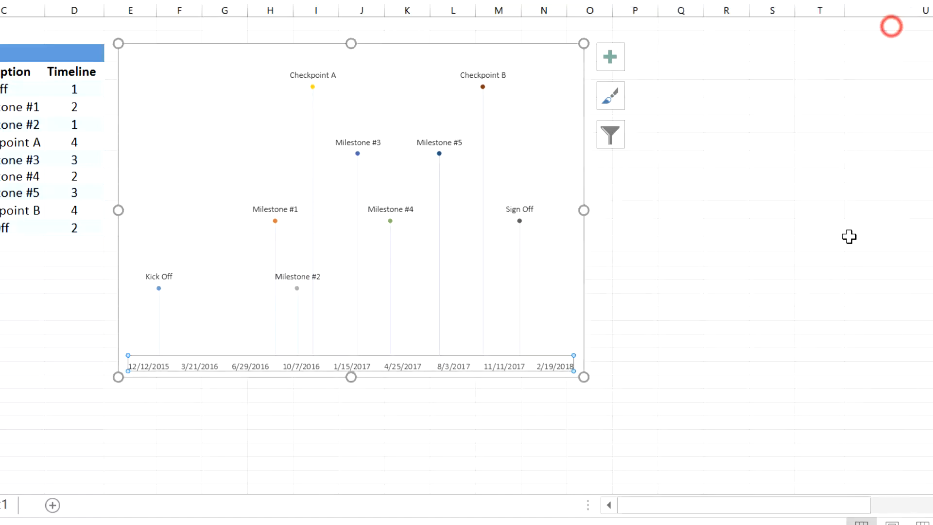
pyautogui.click(642, 384)
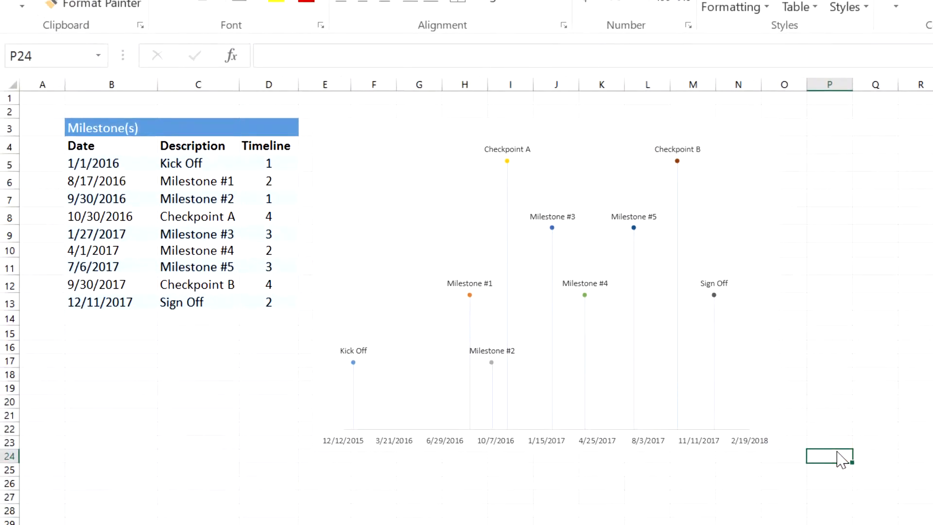
pyautogui.click(615, 170)
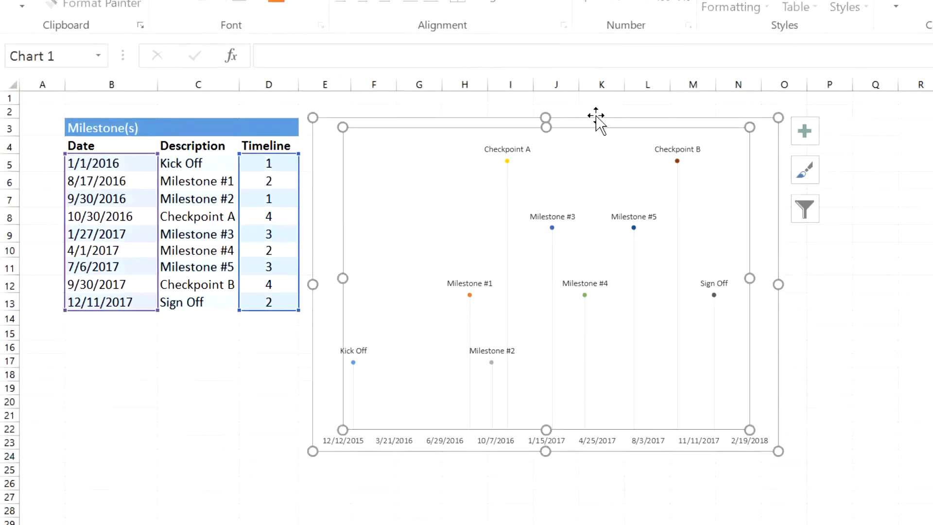
pyautogui.moveTo(577, 121)
pyautogui.mouseDown()
pyautogui.moveTo(584, 217)
pyautogui.moveTo(660, 168)
pyautogui.moveTo(612, 121)
pyautogui.moveTo(580, 119)
pyautogui.mouseUp()
pyautogui.click(824, 457)
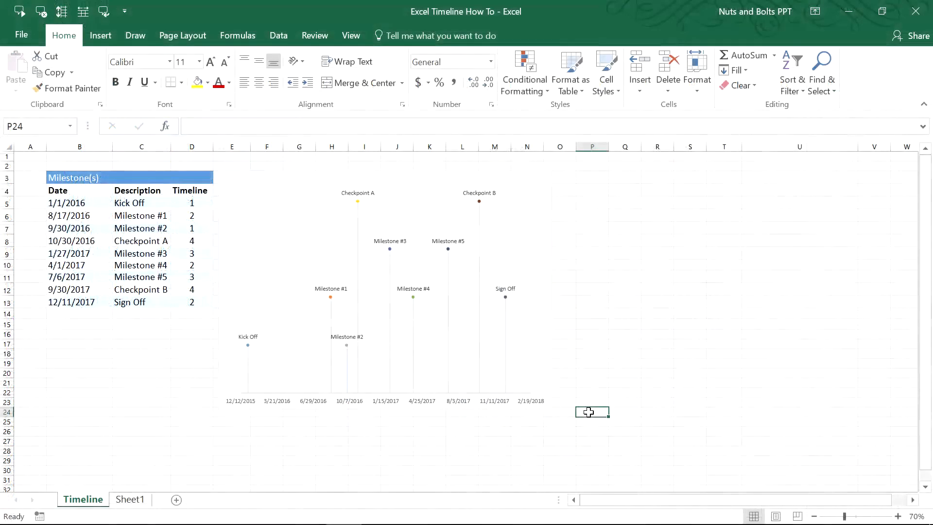